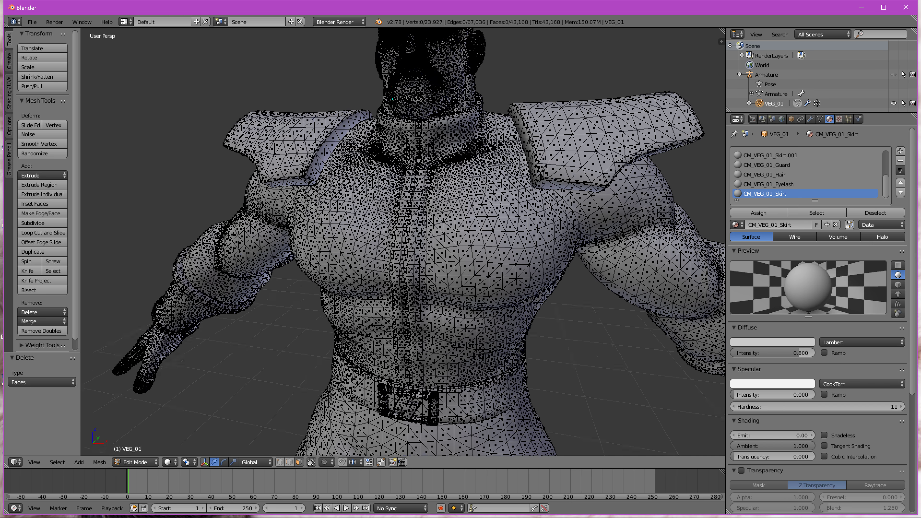
Examine the character's head, jaw and collar mesh from the front and both sides
scroll(424, 236, "up", 8)
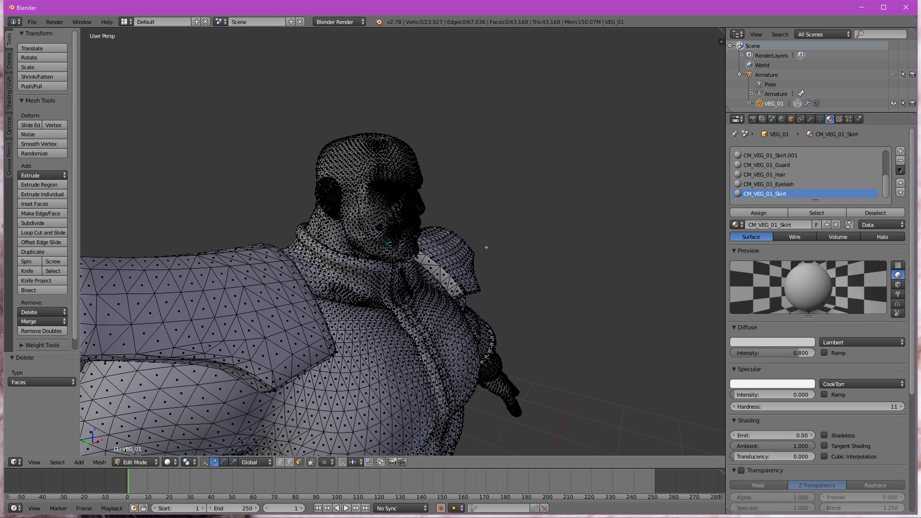
middle_click_drag(424, 236, 335, 133)
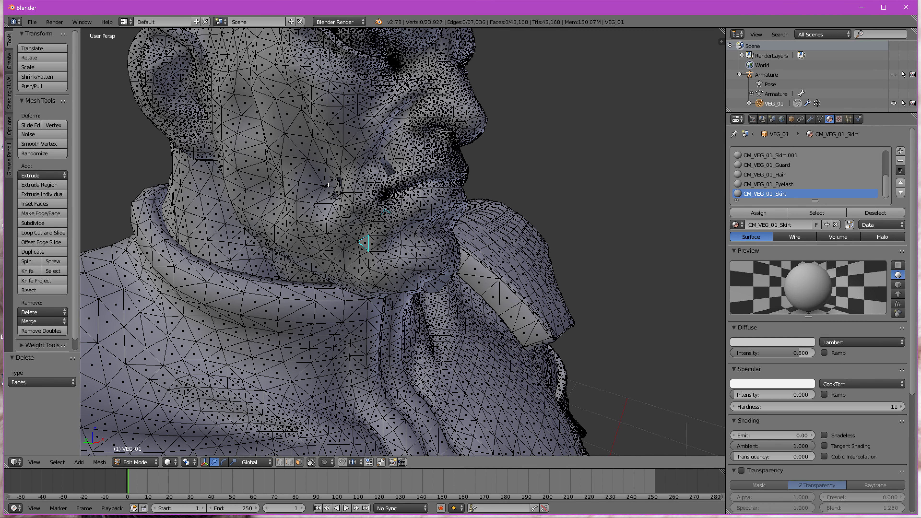
middle_click_drag(329, 185, 353, 203)
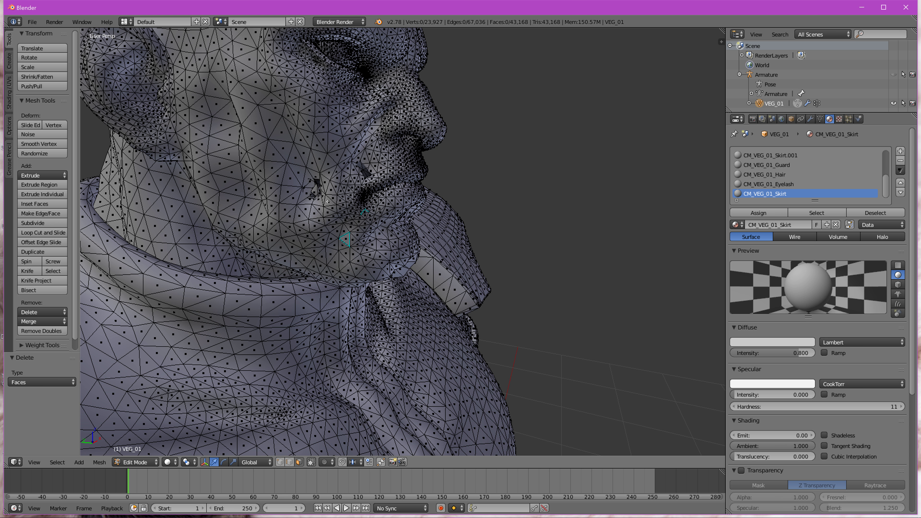
middle_click_drag(466, 204, 419, 189)
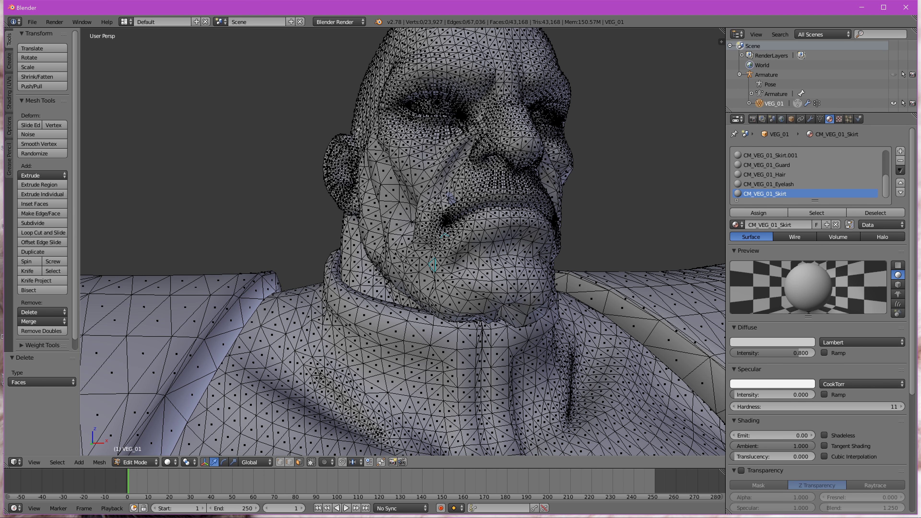
middle_click_drag(503, 223, 609, 136)
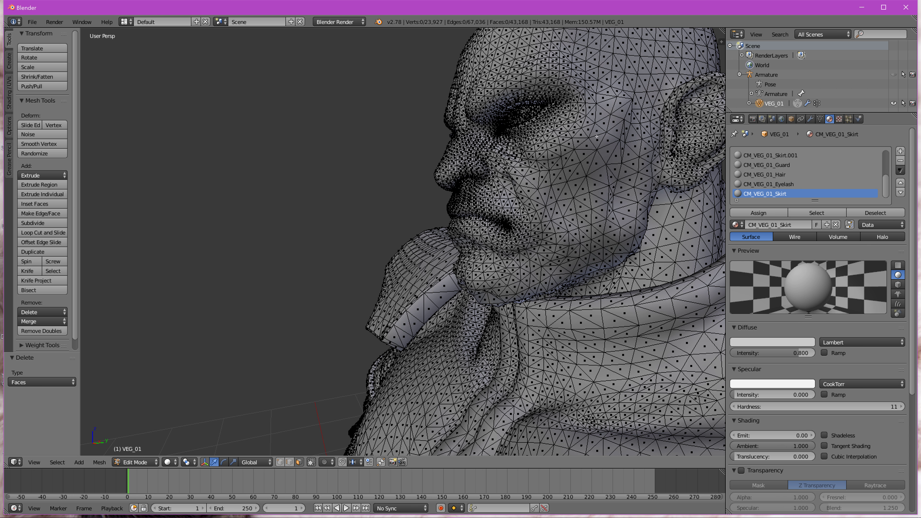
mouse_move(421, 208)
middle_mouse_down()
mouse_move(572, 206)
mouse_move(541, 179)
mouse_move(420, 193)
middle_mouse_up()
scroll(464, 219, "up", 5)
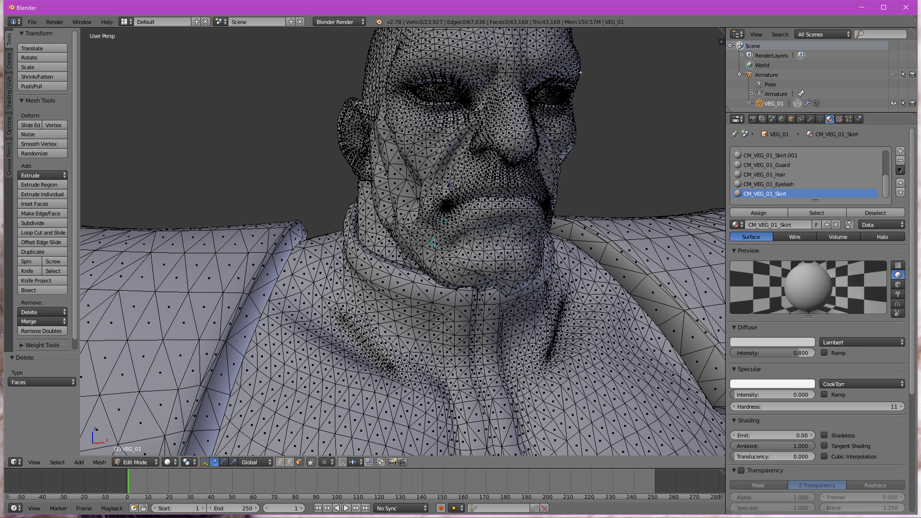
scroll(608, 306, "down", 3)
middle_click_drag(608, 306, 504, 305)
scroll(504, 305, "up", 3)
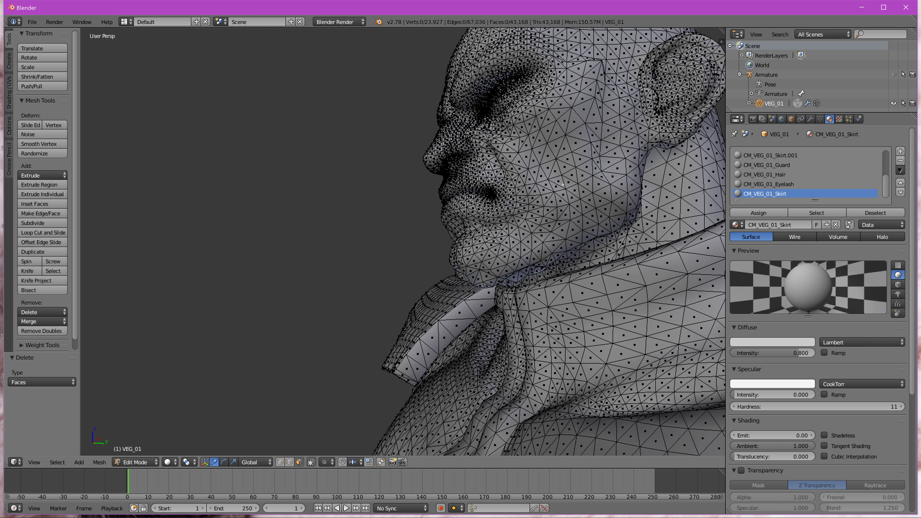
scroll(356, 283, "down", 3)
middle_click_drag(356, 282, 520, 332)
scroll(520, 333, "down", 2)
middle_click_drag(511, 364, 551, 372)
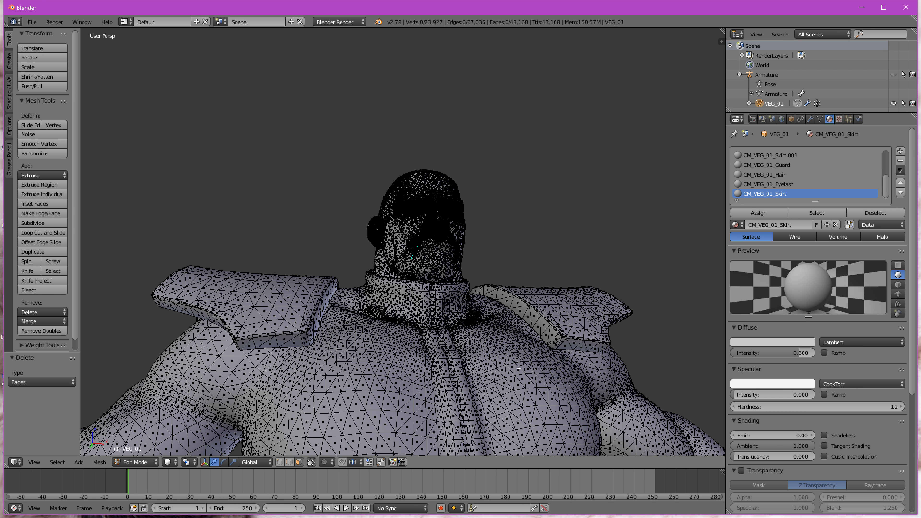
Inspect the whole character mesh from several angles, focusing on the shoulder pads and upper body
scroll(497, 381, "down", 4)
middle_click_drag(492, 382, 448, 383)
scroll(461, 376, "up", 3)
scroll(461, 377, "down", 1)
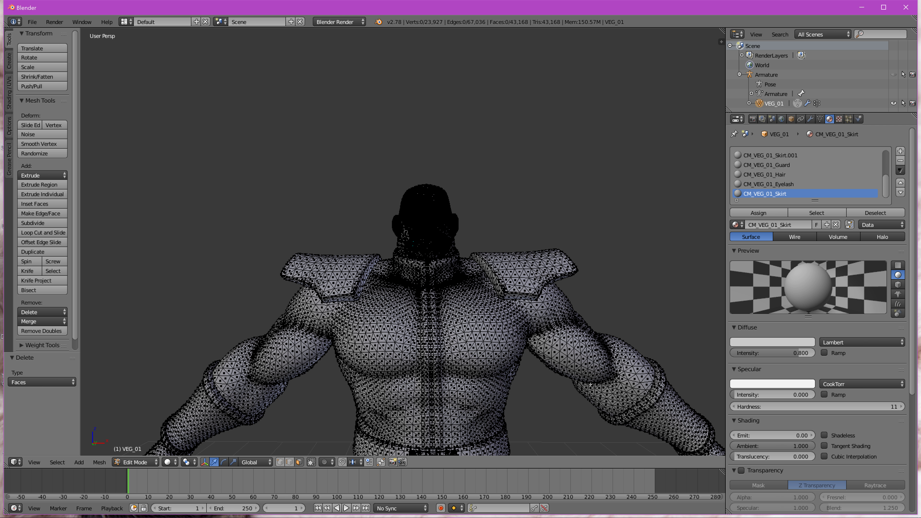
scroll(496, 447, "down", 3)
scroll(464, 437, "down", 4)
scroll(443, 410, "up", 3)
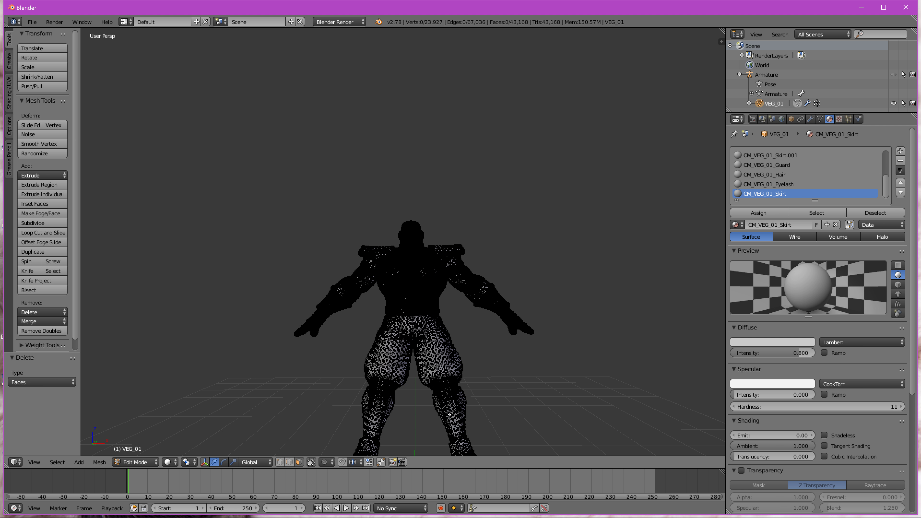
middle_click_drag(433, 320, 414, 421)
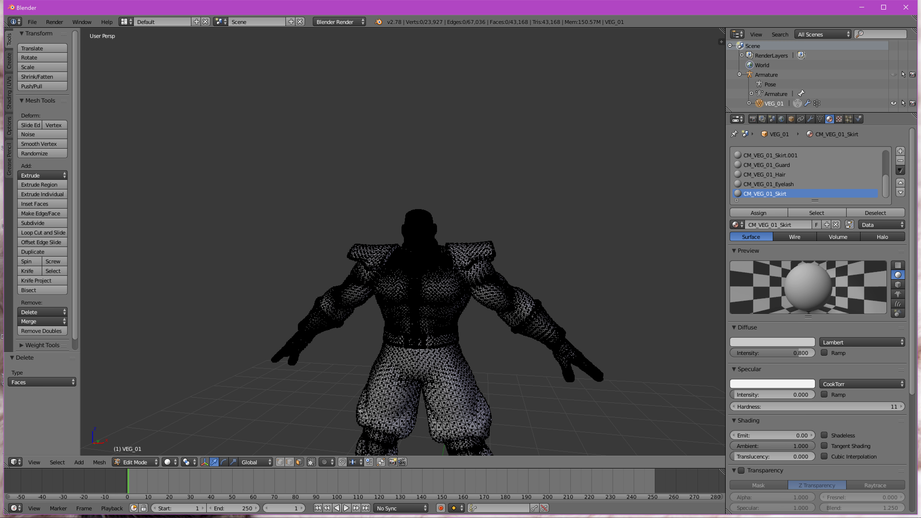
middle_click_drag(464, 433, 315, 450)
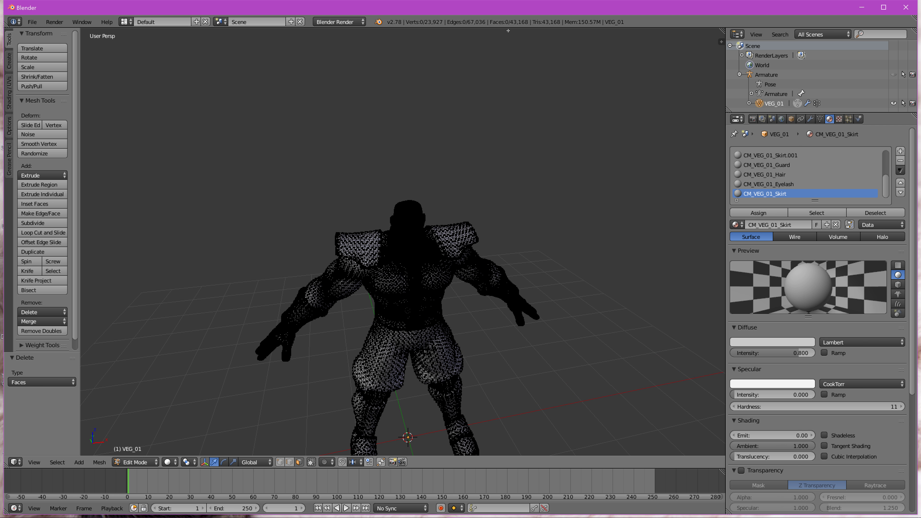
scroll(401, 267, "up", 6)
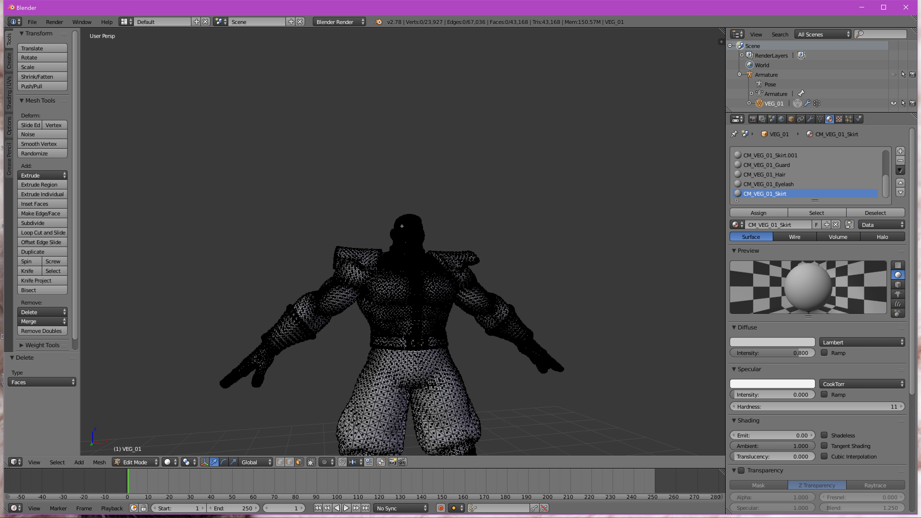
scroll(280, 308, "down", 2)
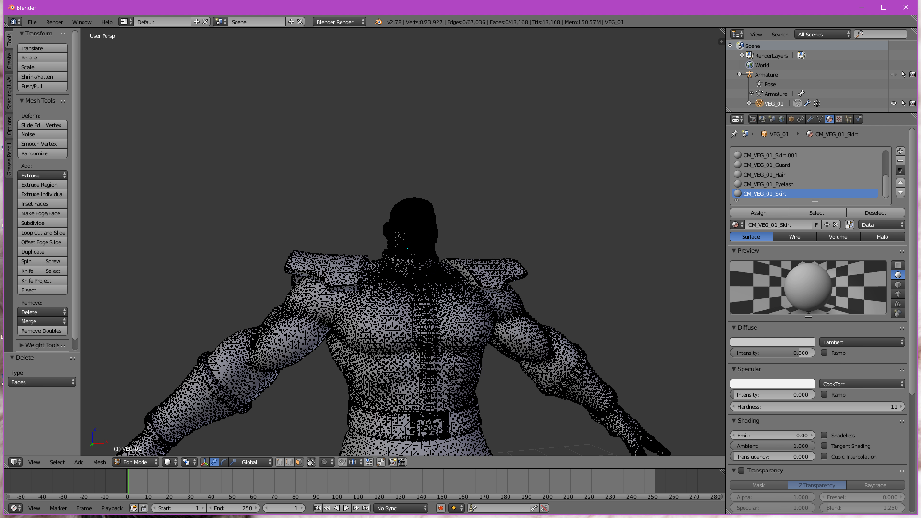
middle_click_drag(489, 350, 480, 363)
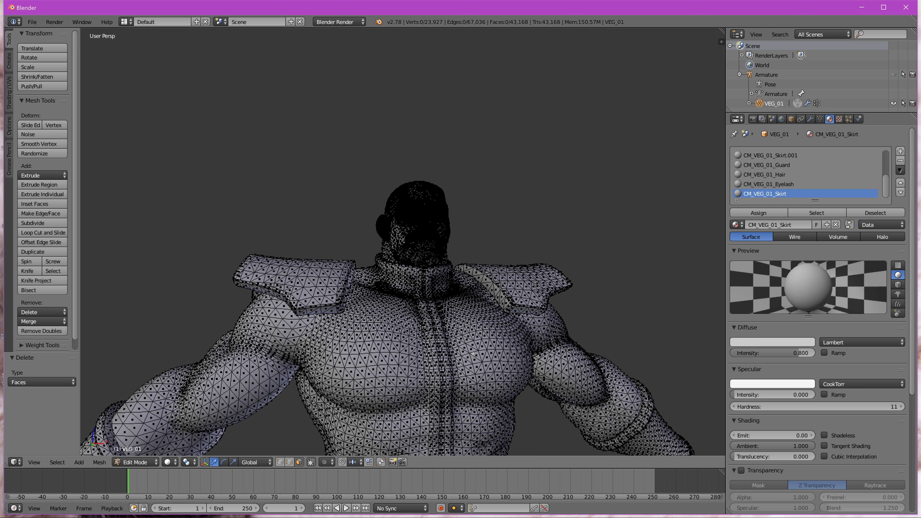
mouse_move(484, 289)
middle_mouse_down()
mouse_move(441, 310)
mouse_move(482, 295)
middle_mouse_up()
scroll(481, 295, "up", 3)
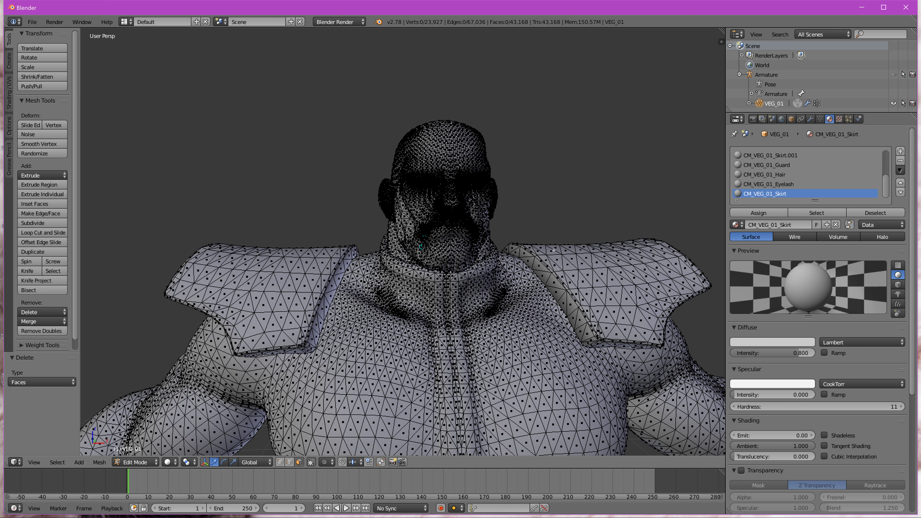
scroll(554, 250, "down", 4)
middle_click_drag(554, 250, 558, 289)
scroll(568, 282, "down", 3)
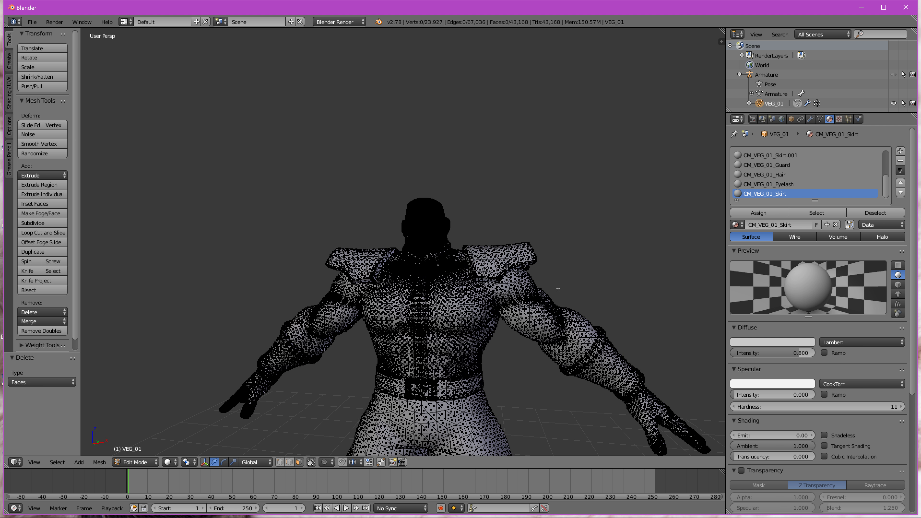
Select all faces that use the CM_VEG_01_Guard material and bring the full figure into view
left_click(787, 165)
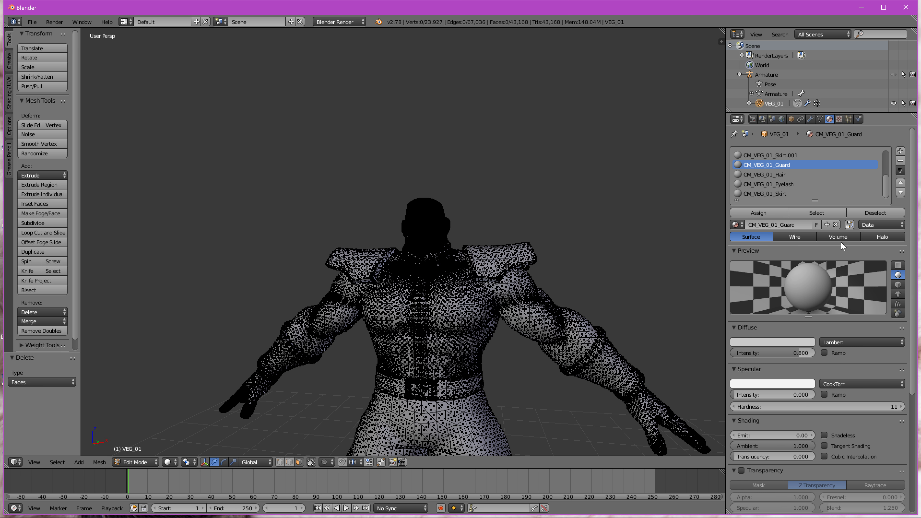
left_click(796, 213)
scroll(488, 315, "down", 3)
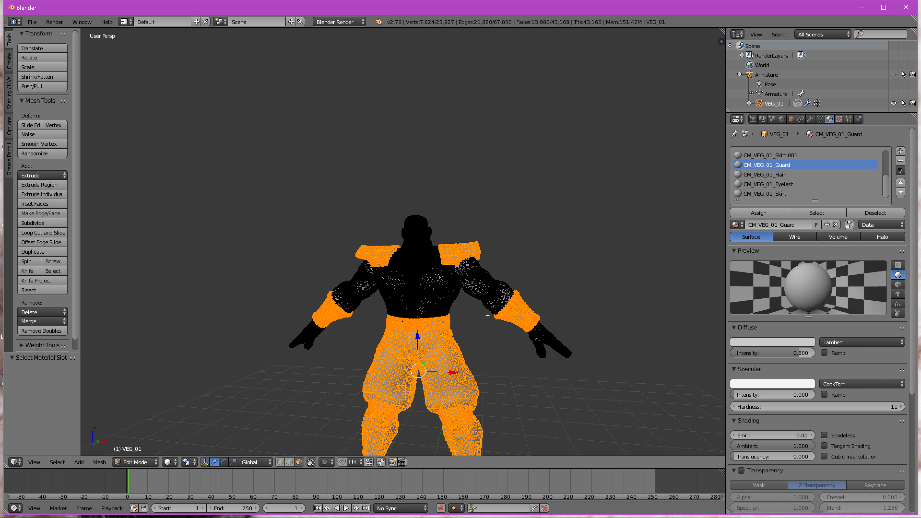
middle_click_drag(476, 320, 507, 320)
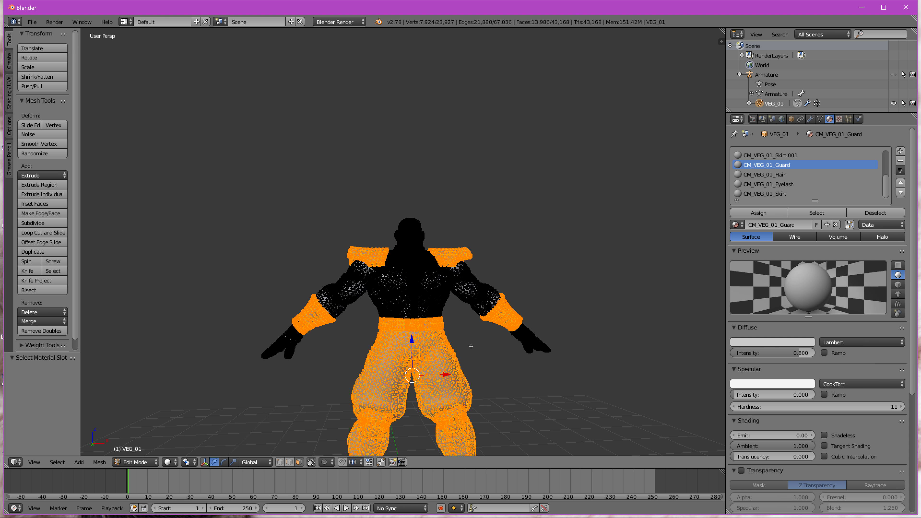
middle_click_drag(471, 346, 421, 231)
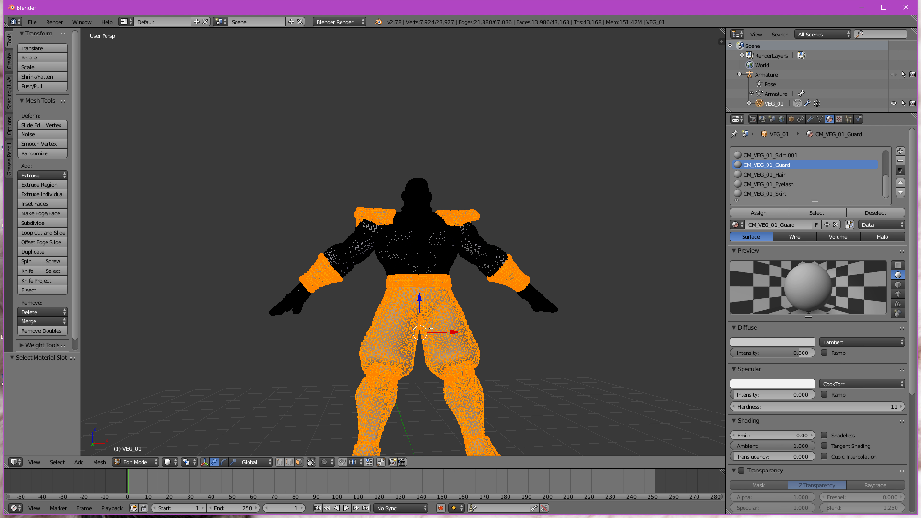
scroll(431, 328, "down", 1)
middle_click_drag(431, 328, 420, 351)
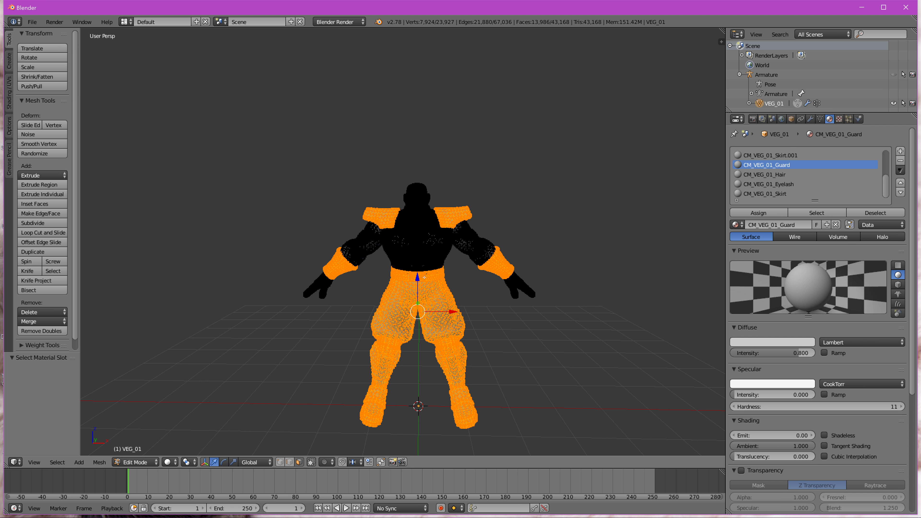
Circle-deselect the forearm guards, belt, trousers and boots through the wireframe mesh, keeping only both shoulder pads selected, and restore solid shading
key("z")
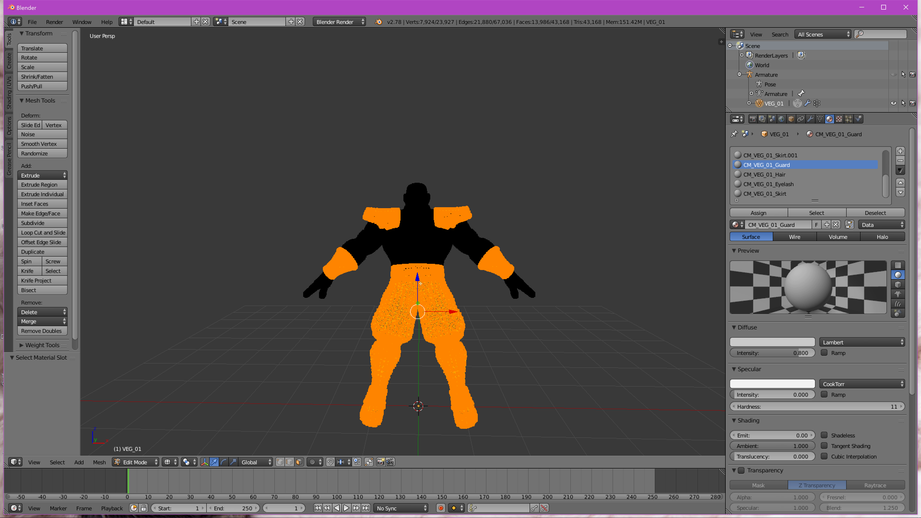
key("c")
scroll(314, 314, "up", 3)
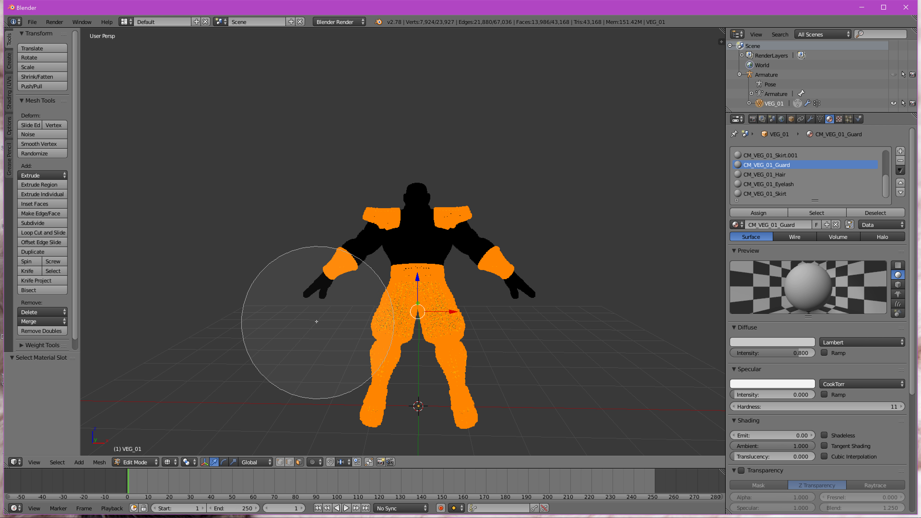
mouse_move(304, 304)
middle_mouse_down()
mouse_move(333, 329)
mouse_move(493, 339)
mouse_move(438, 323)
mouse_move(417, 395)
mouse_move(495, 351)
mouse_move(513, 316)
middle_mouse_up()
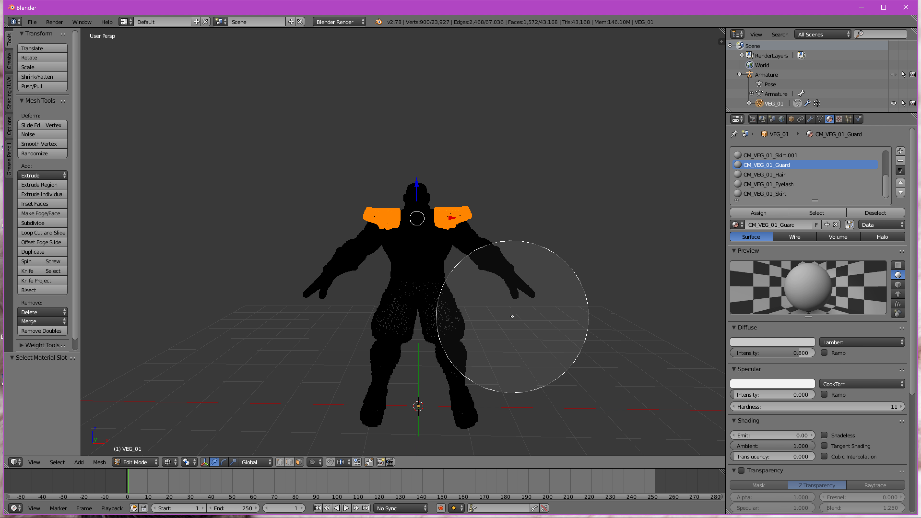
right_click(513, 317)
scroll(464, 295, "up", 5)
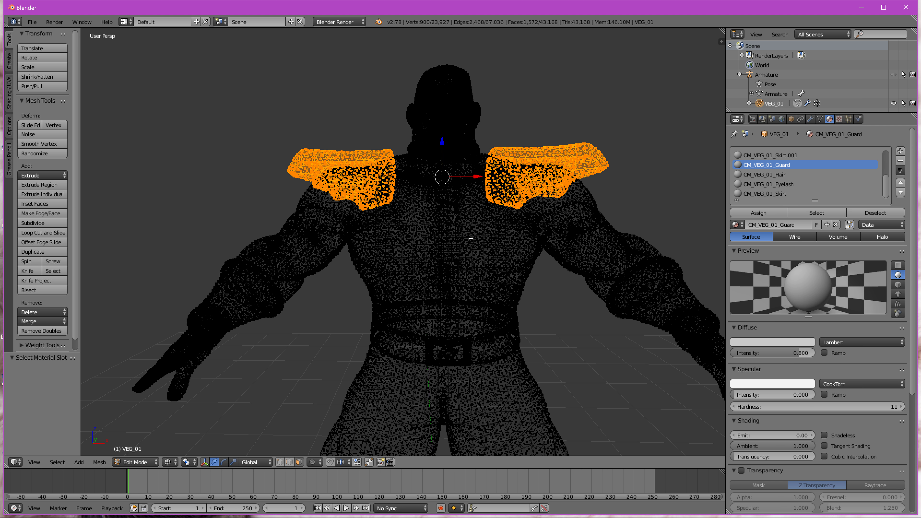
key("z")
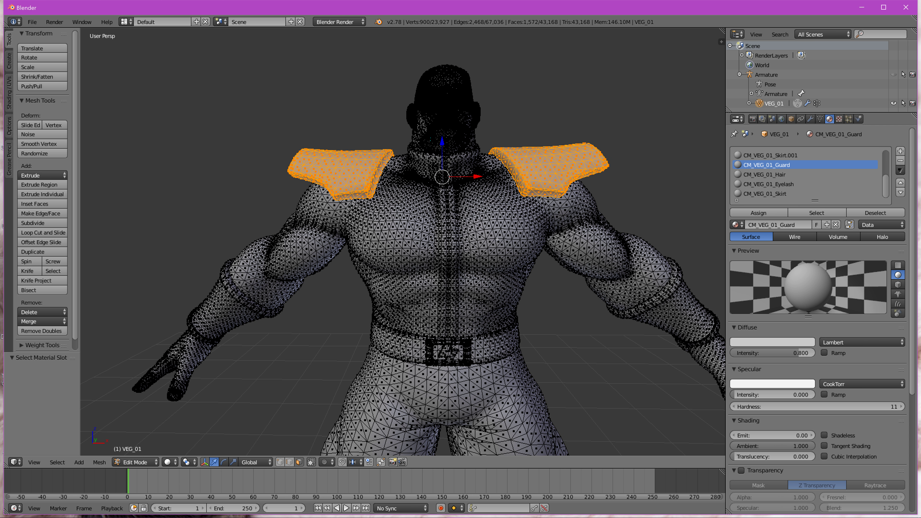
Delete the faces of both selected shoulder pads
scroll(526, 188, "up", 2)
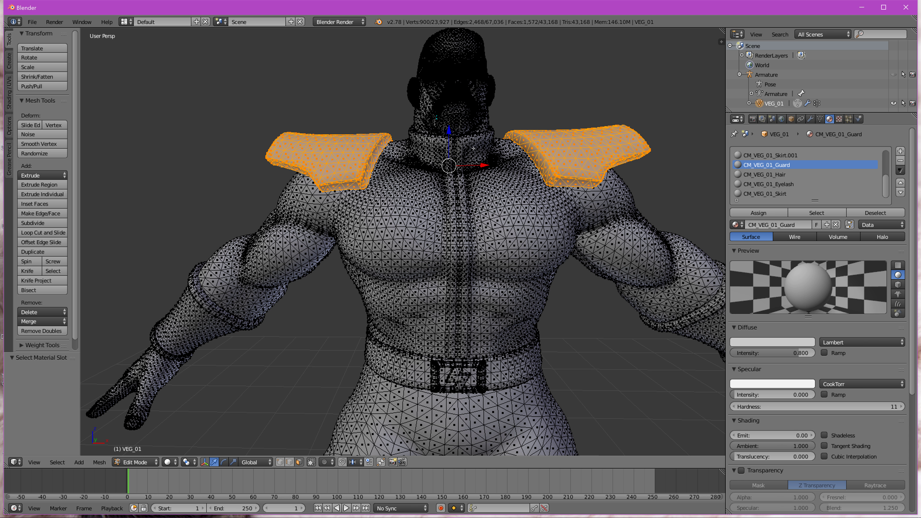
key("x")
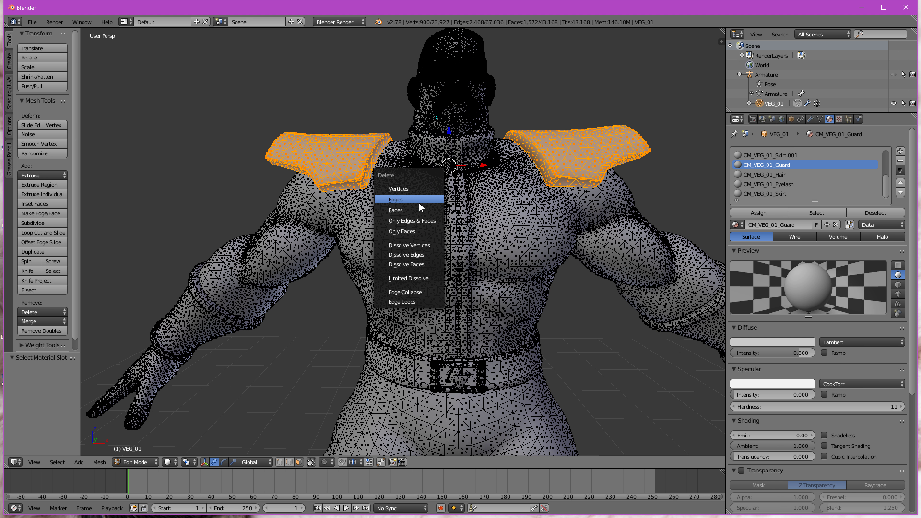
left_click(424, 210)
Examine the bare shoulders, collar and head up close from the front and side
middle_click_drag(560, 213, 545, 191)
scroll(523, 185, "up", 5)
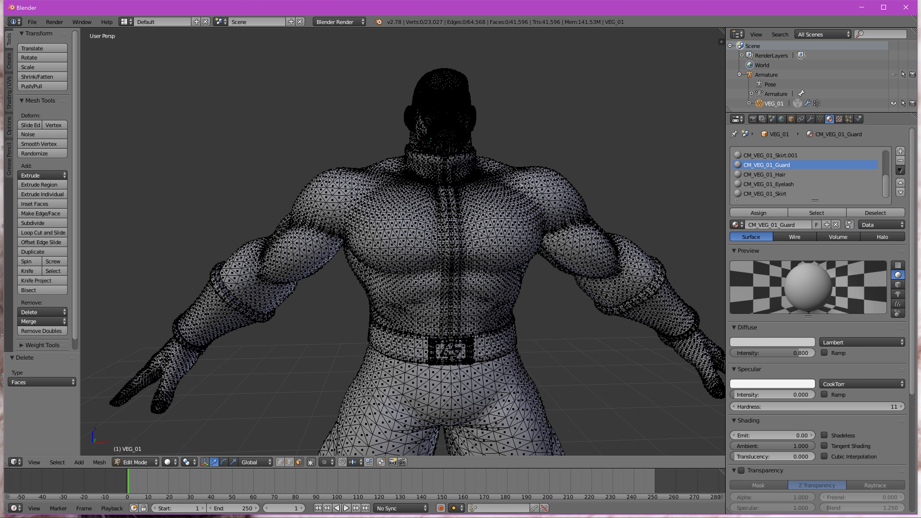
middle_click_drag(519, 144, 468, 325, "shift")
scroll(469, 324, "up", 1)
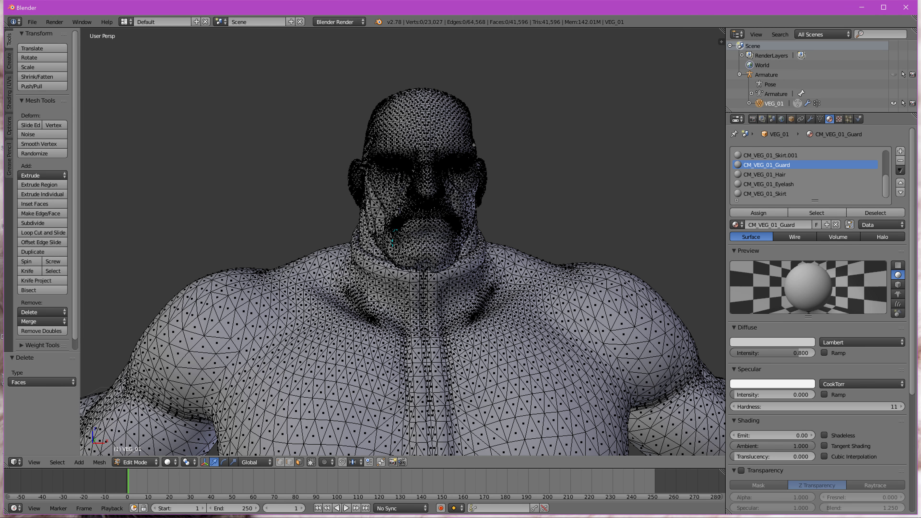
scroll(474, 145, "up", 4)
middle_click_drag(562, 174, 560, 149)
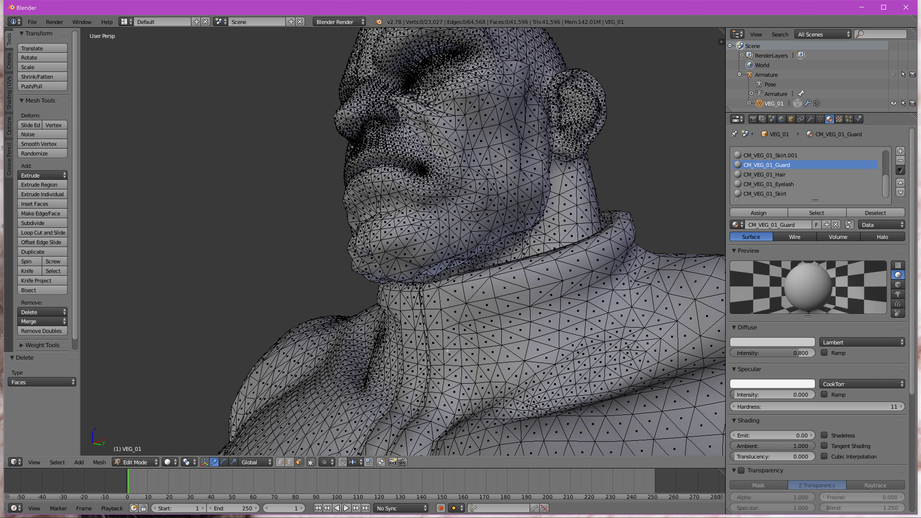
scroll(487, 290, "down", 3)
middle_click_drag(464, 263, 489, 287)
scroll(557, 242, "down", 3)
middle_click_drag(671, 215, 712, 197)
scroll(803, 173, "up", 5)
Select the faces of the CM_VEG_01_Skin, CM_VEG_01_Eyes and CM_VEG_01_Eyes.001 materials together
left_click(784, 162)
left_click(783, 156)
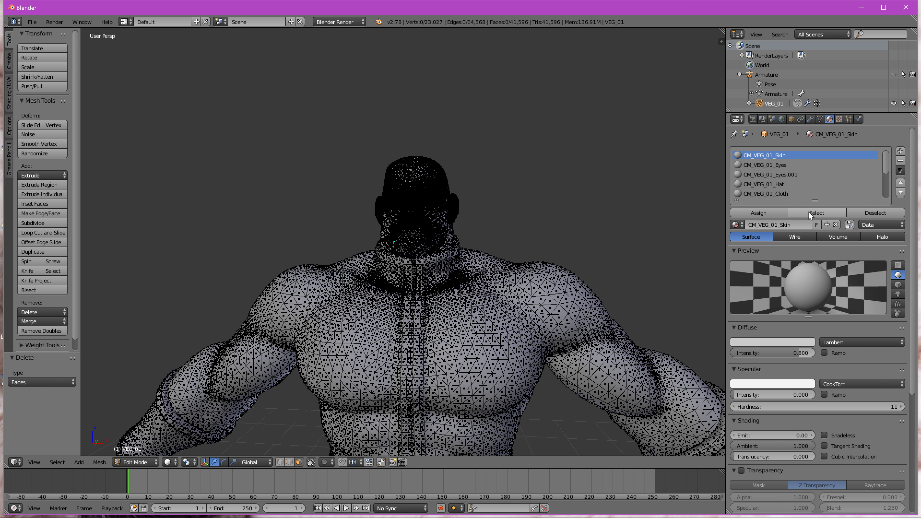
left_click(808, 213)
left_click(784, 163)
left_click(822, 212)
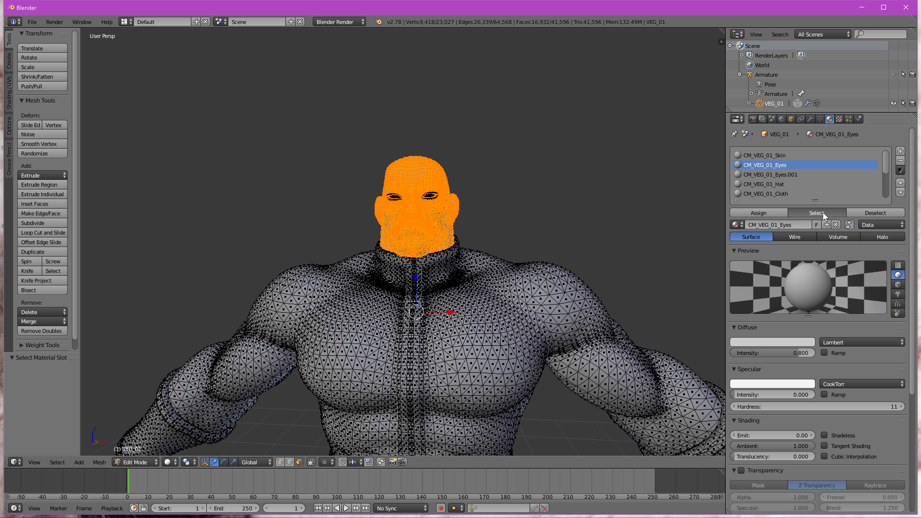
left_click(789, 174)
left_click(817, 212)
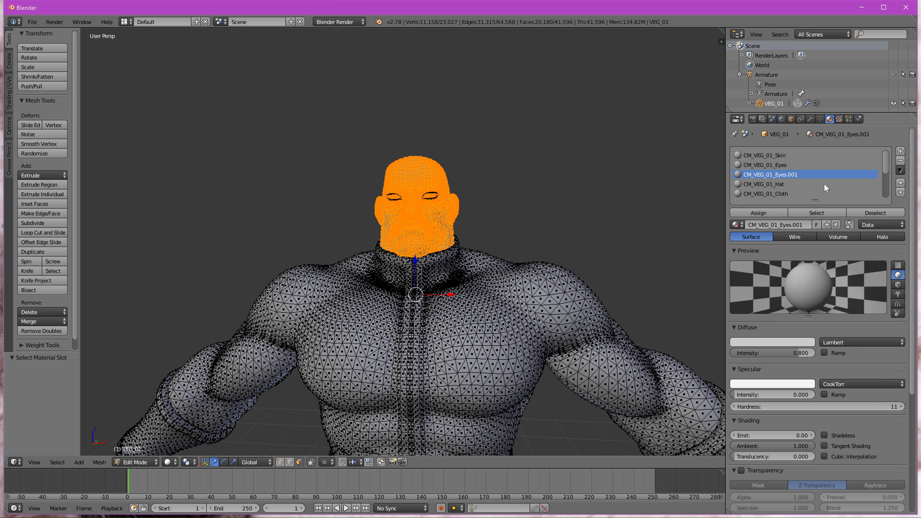
Add the faces of the CM_VEG_01_Eyelash material to the current head selection
scroll(822, 183, "down", 1)
scroll(820, 182, "down", 1)
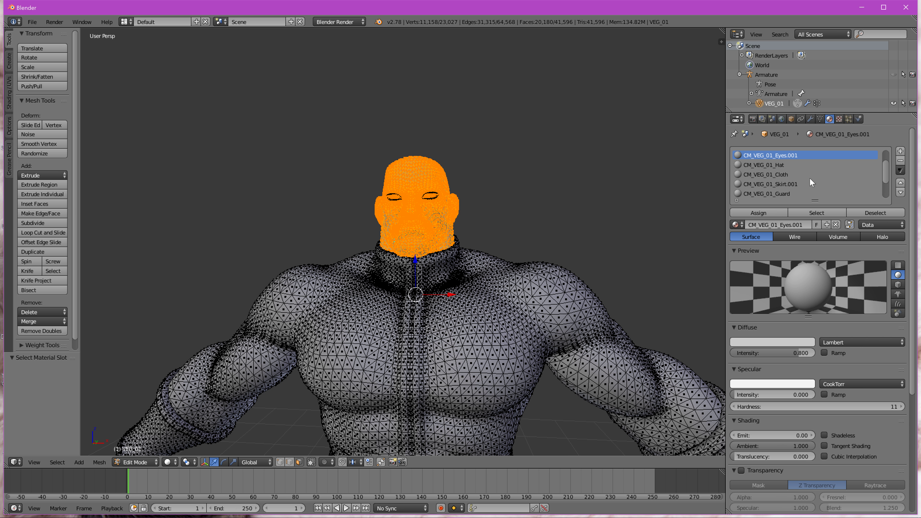
scroll(807, 179, "down", 3)
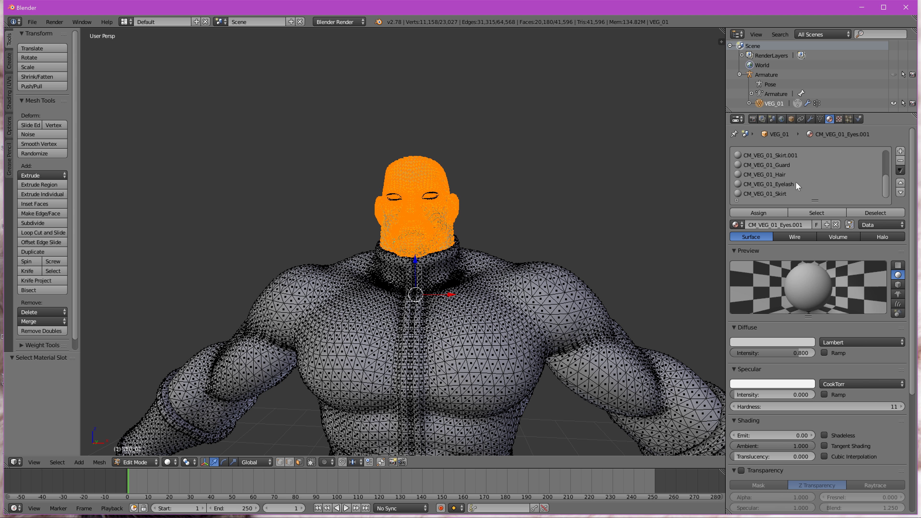
left_click(779, 184)
left_click(791, 213)
Circle-deselect both hands through the wireframe mesh, keeping only the head selected, and restore solid shading
scroll(515, 302, "down", 3)
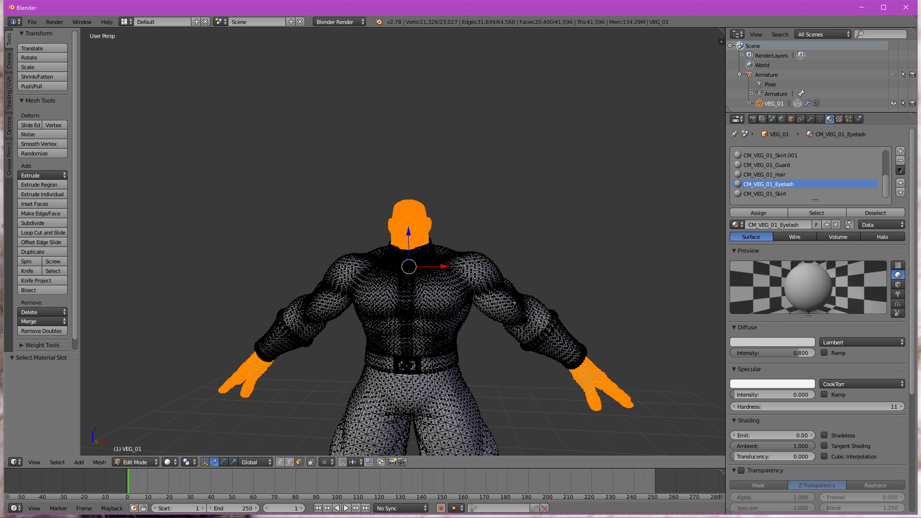
scroll(514, 302, "down", 2)
key("z")
key("c")
middle_click_drag(576, 354, 549, 354)
middle_click_drag(304, 370, 289, 378)
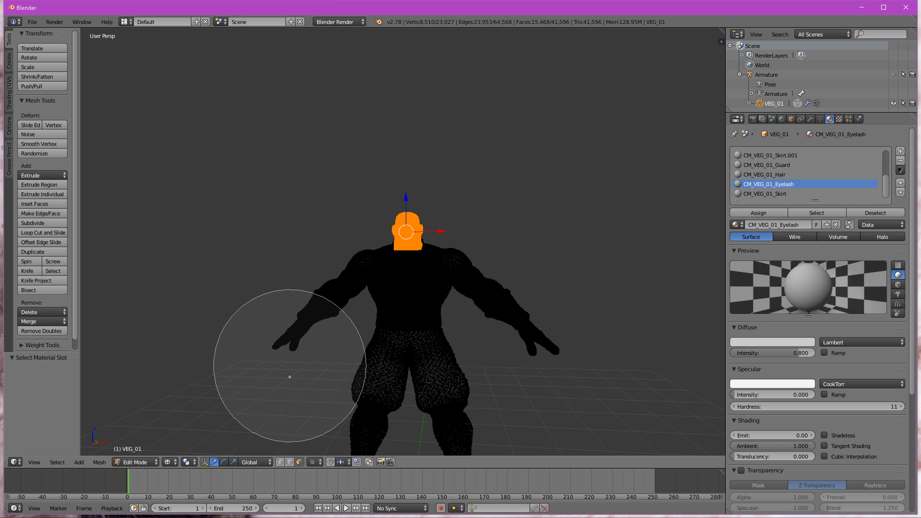
key("Escape")
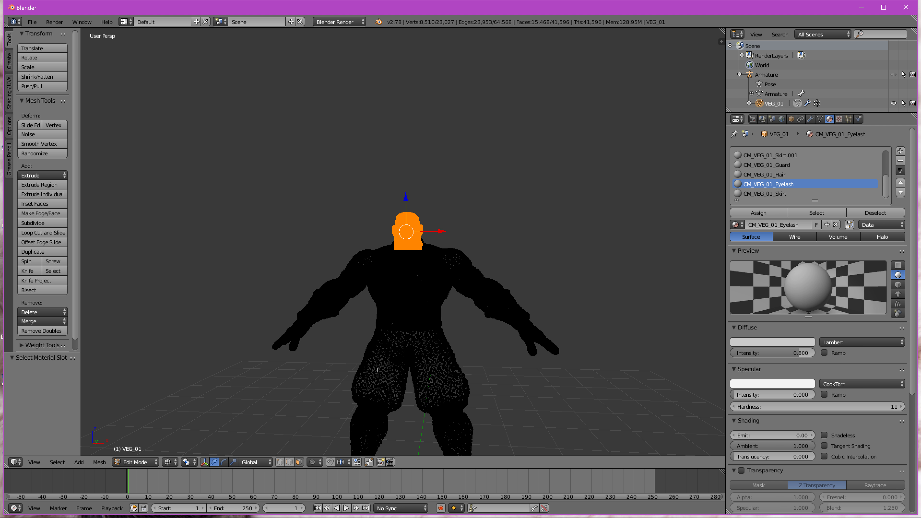
key("z")
Move the selected head up 0.542 along the Z axis, away from the body
key("g")
key("z")
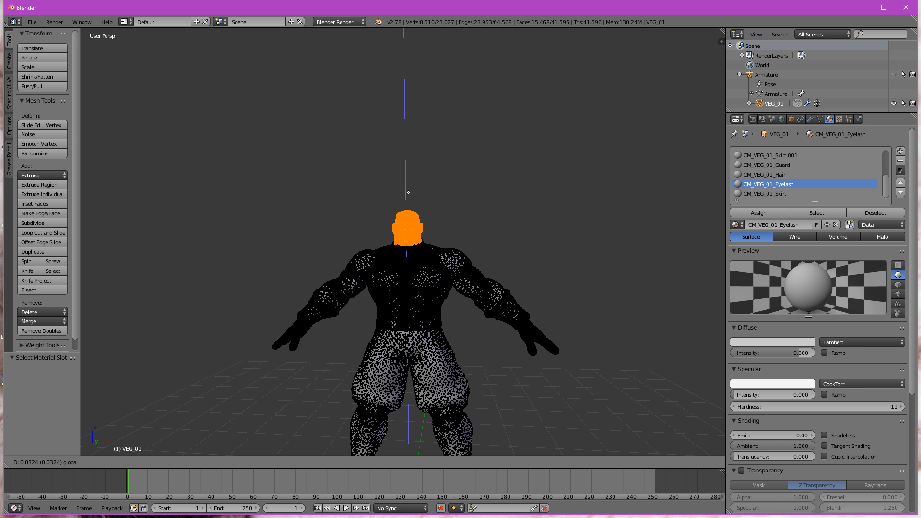
left_click(406, 167)
Examine the open collar and the lower edge of the detached head up close from above, the side and the front
scroll(404, 257, "up", 5)
scroll(404, 257, "up", 3)
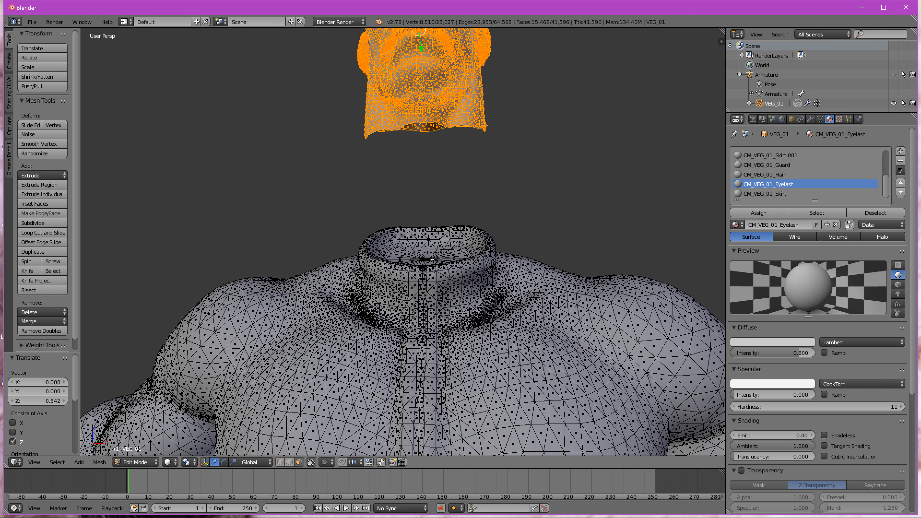
middle_click_drag(419, 309, 687, 336)
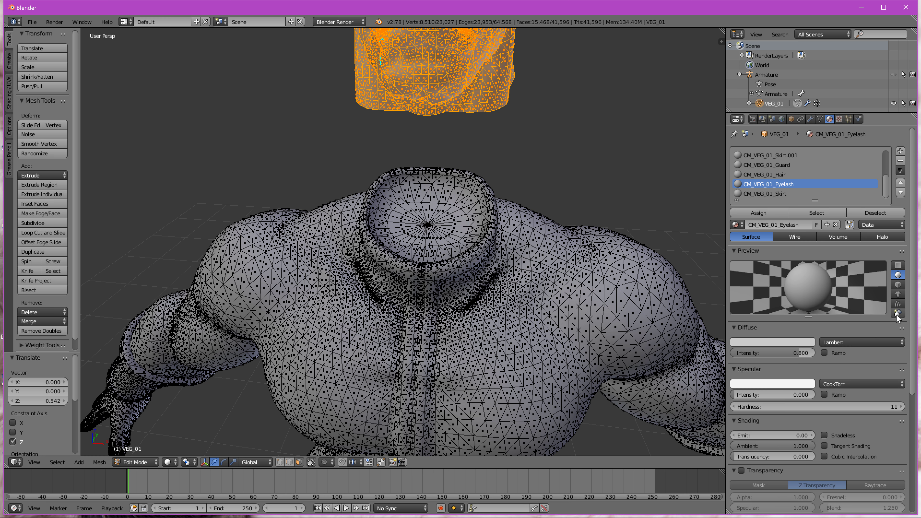
middle_click_drag(897, 315, 885, 307)
middle_click_drag(628, 313, 395, 283)
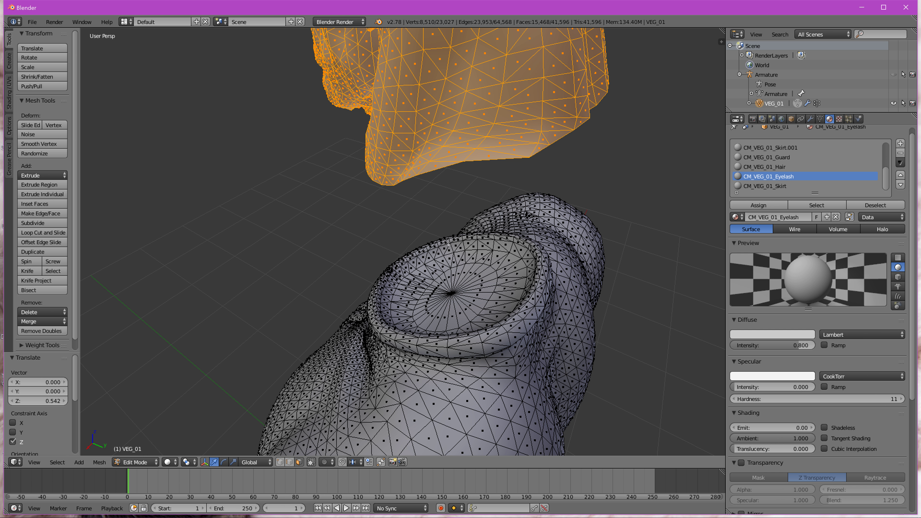
middle_click_drag(461, 352, 490, 207)
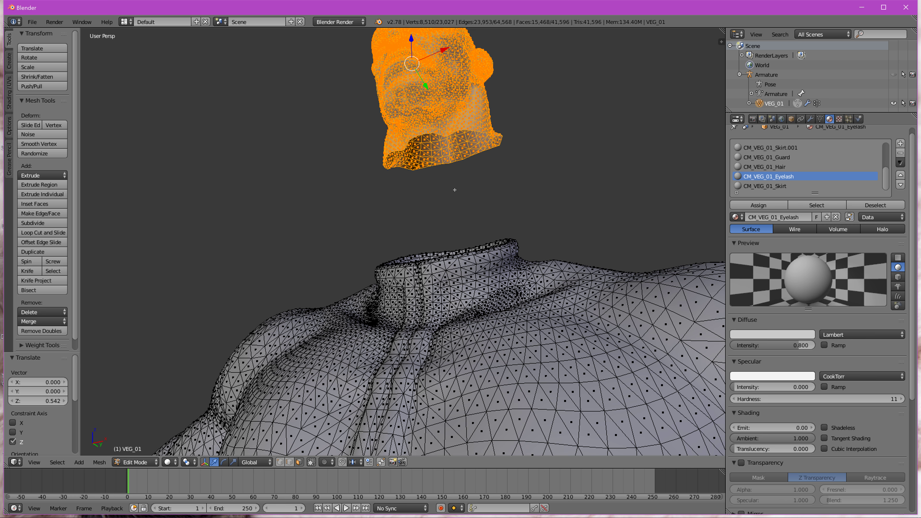
middle_click_drag(484, 313, 544, 319)
scroll(508, 323, "down", 2)
middle_click_drag(446, 410, 366, 412)
middle_click_drag(423, 358, 192, 361)
scroll(377, 360, "down", 2)
middle_click_drag(377, 359, 337, 377)
scroll(382, 376, "up", 1)
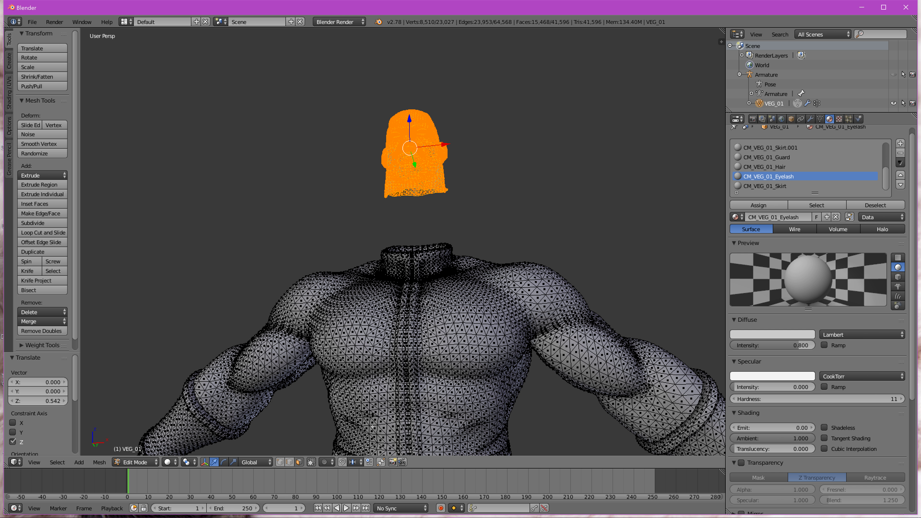
Examine the raised head against the torso and arms from the side and from several front angles
middle_click_drag(463, 404, 461, 403)
middle_click_drag(398, 339, 297, 342)
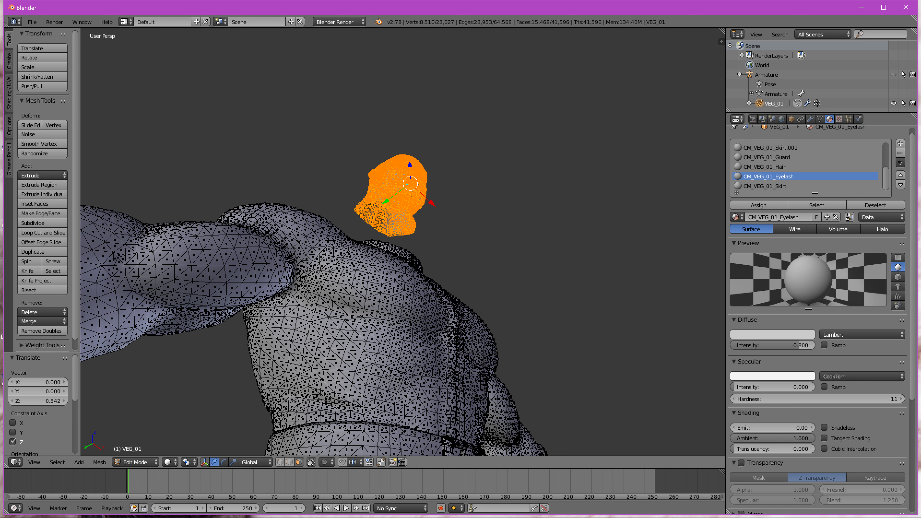
middle_click_drag(368, 360, 618, 336)
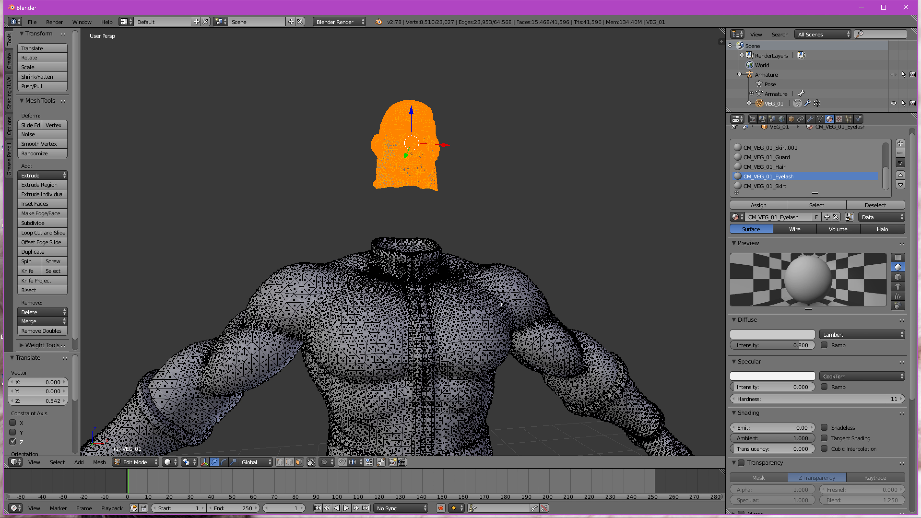
middle_click_drag(398, 256, 472, 333)
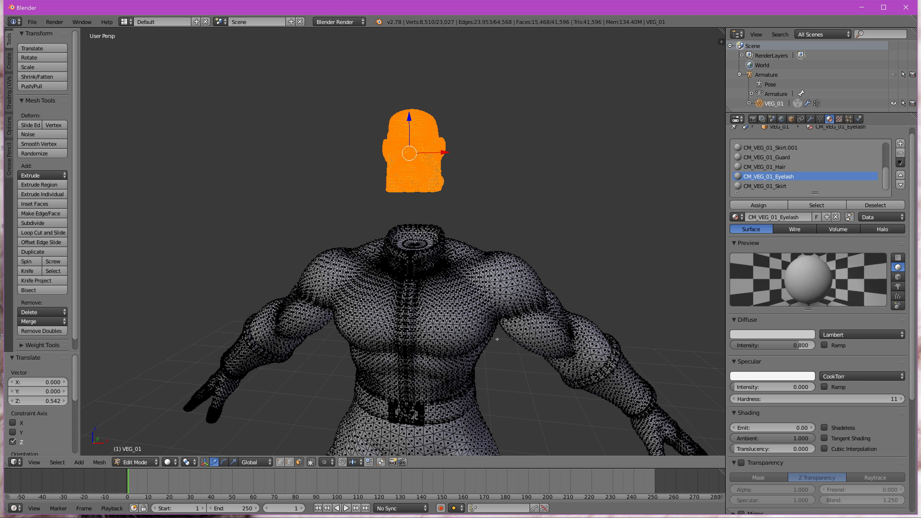
middle_click_drag(544, 326, 451, 360)
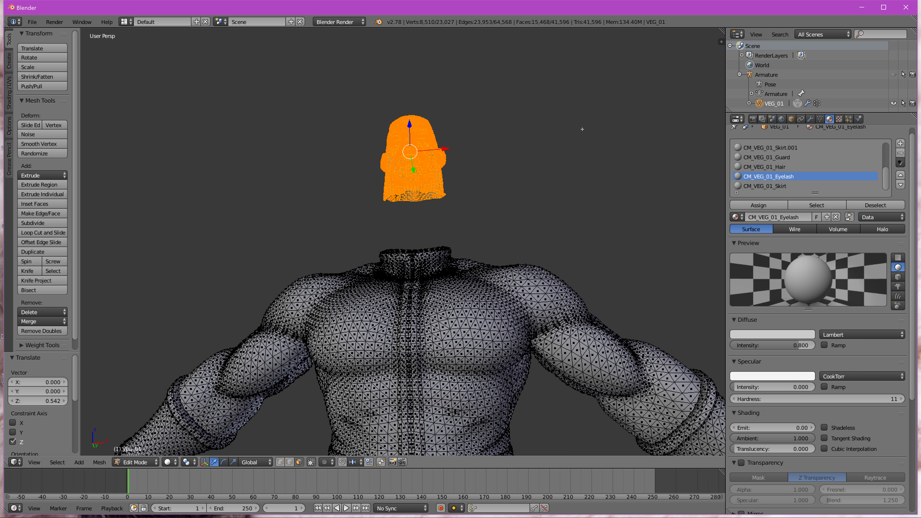
scroll(503, 230, "down", 2)
middle_click_drag(504, 228, 501, 210)
middle_click_drag(290, 283, 595, 145)
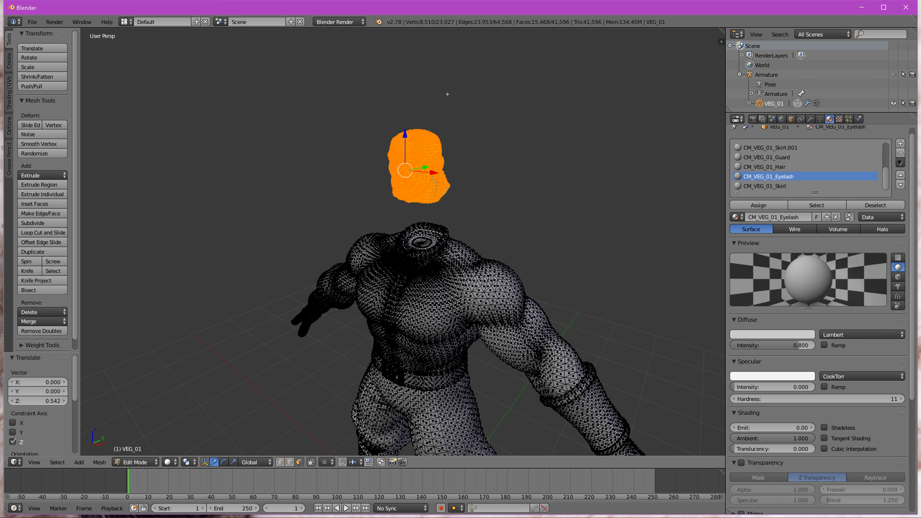
scroll(518, 193, "down", 3)
scroll(499, 189, "up", 3)
middle_click_drag(478, 255, 513, 228)
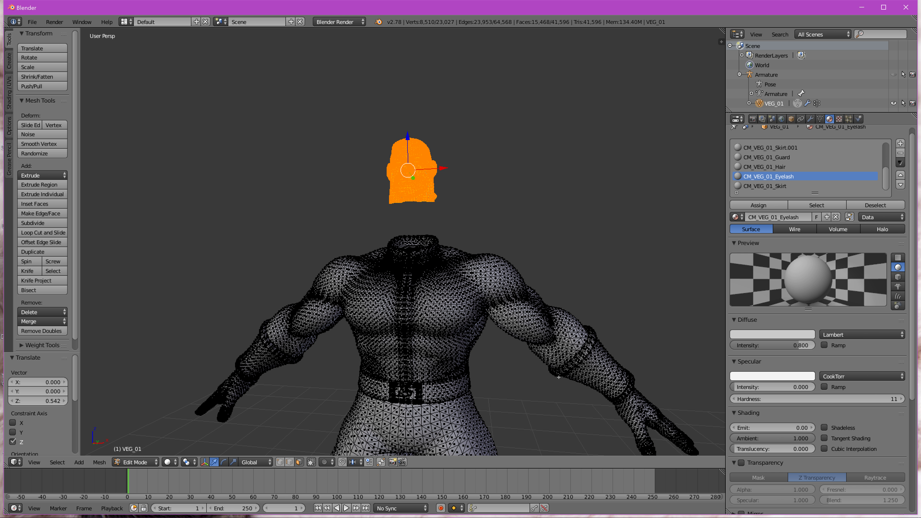
middle_click_drag(521, 341, 515, 309)
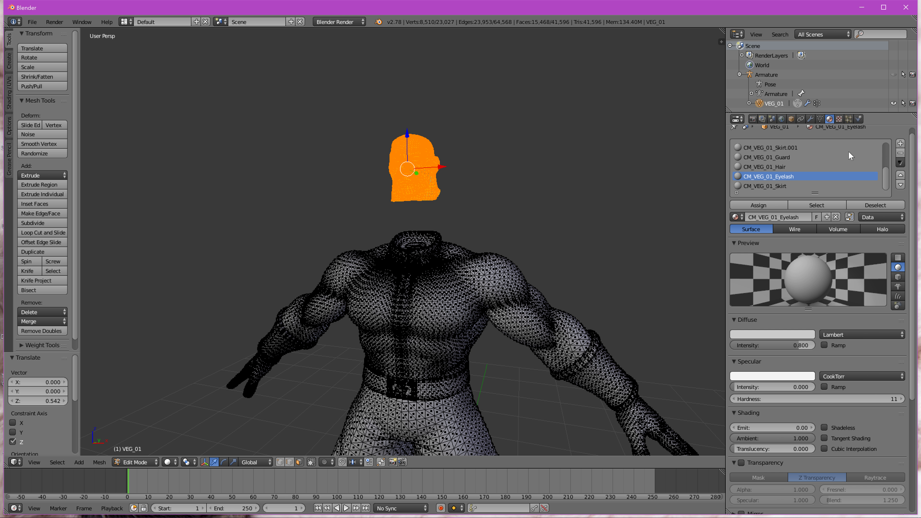
Make CM_VEG_01_Skin the active material slot and circle-select the character's left forearm and hand through the wireframe mesh, keeping the head selected
scroll(845, 154, "up", 5)
left_click(791, 148)
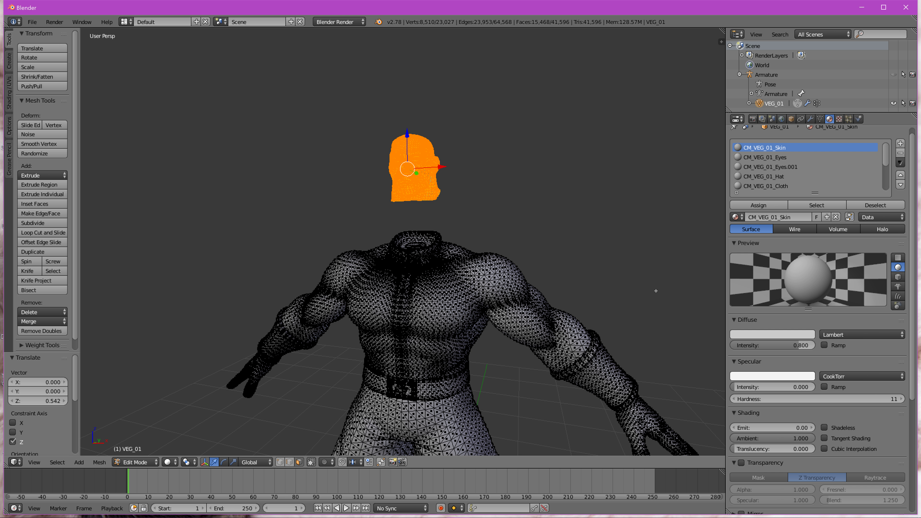
middle_click_drag(587, 338, 627, 344)
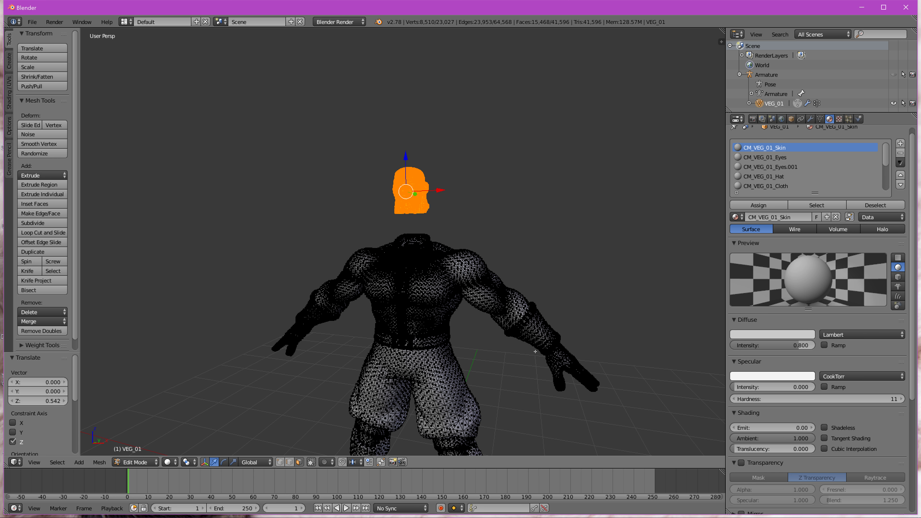
key("z")
key("c")
scroll(545, 363, "up", 4)
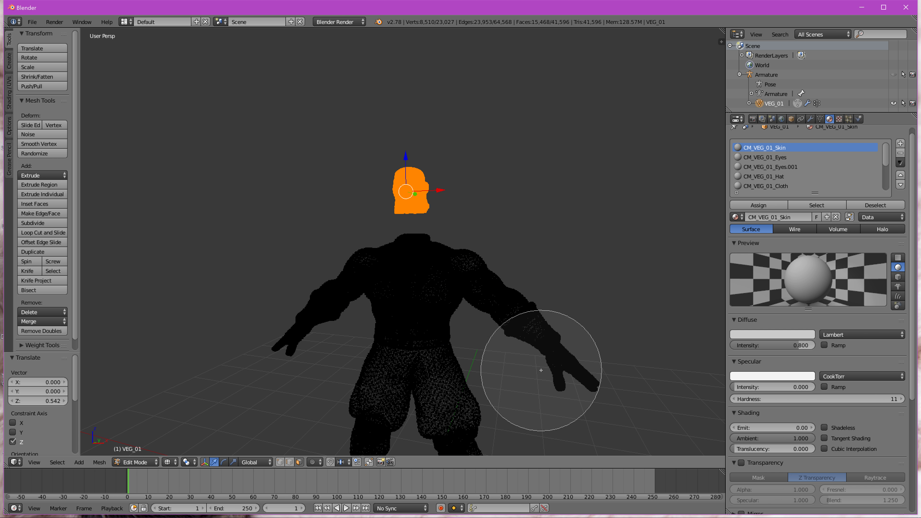
mouse_move(545, 354)
left_mouse_down()
mouse_move(557, 414)
mouse_move(555, 344)
left_mouse_up()
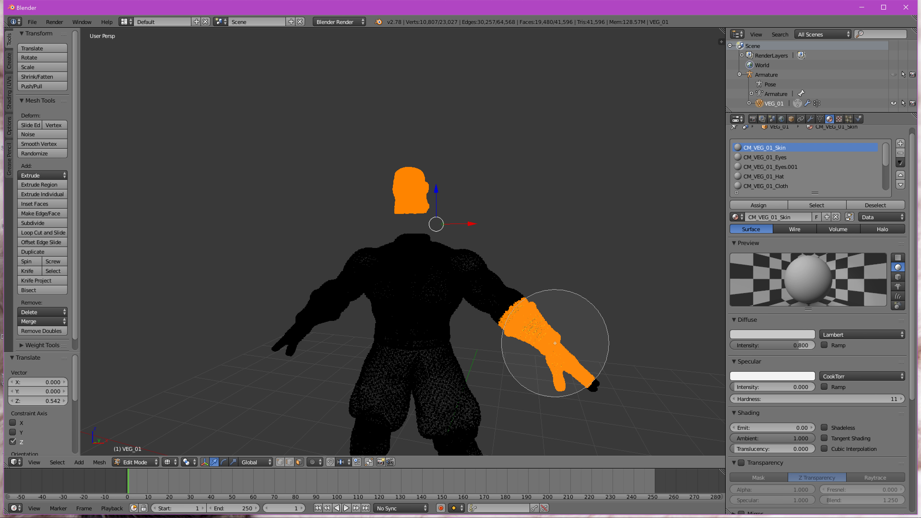
key("Escape")
key("z")
scroll(610, 312, "up", 4)
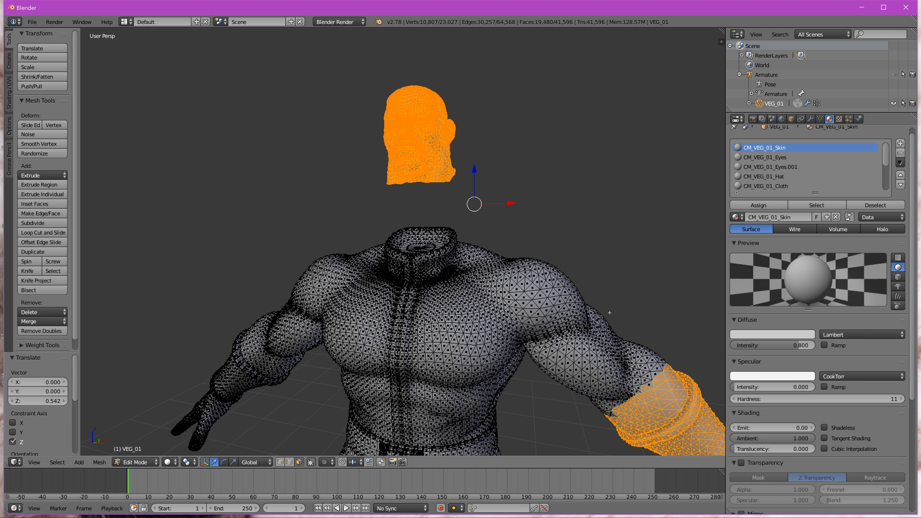
scroll(610, 312, "down", 2)
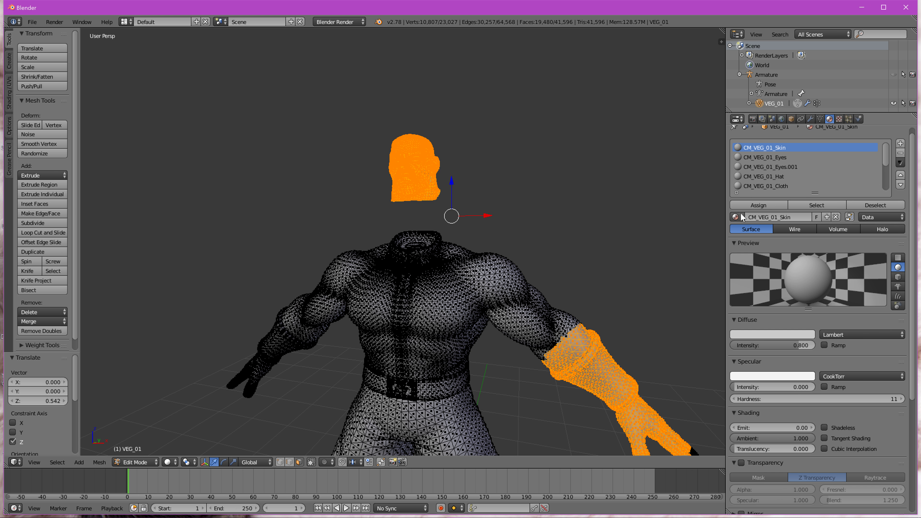
Assign CM_VEG_01_Skin to the selected head, forearm and hand faces, and check it by deselecting and reselecting that material's faces
left_click(758, 205)
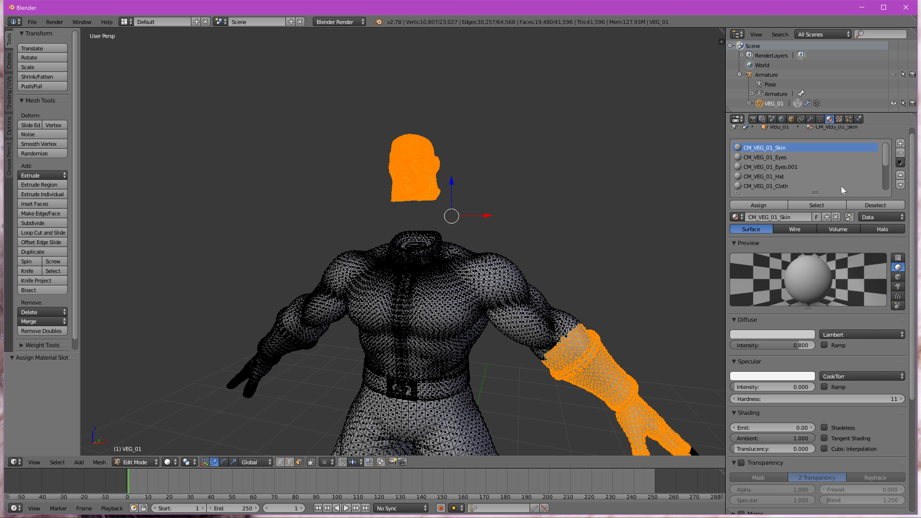
left_click(881, 205)
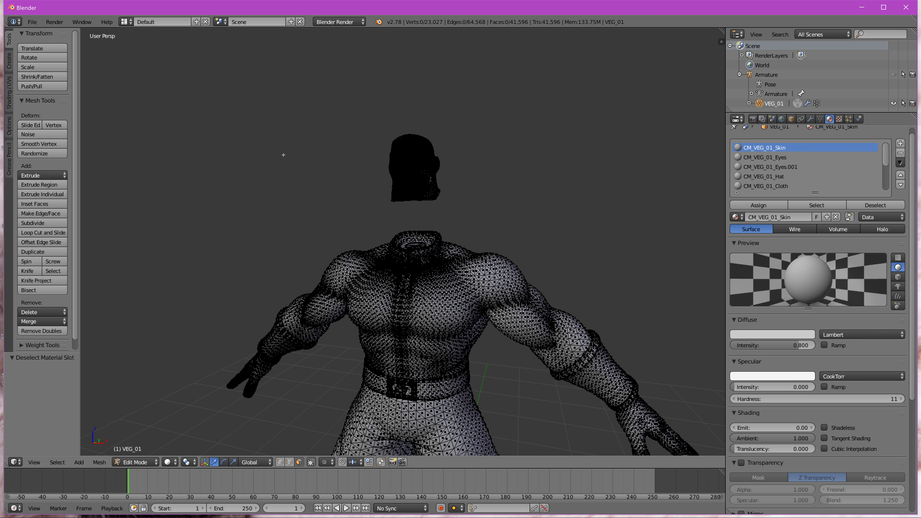
left_click(835, 204)
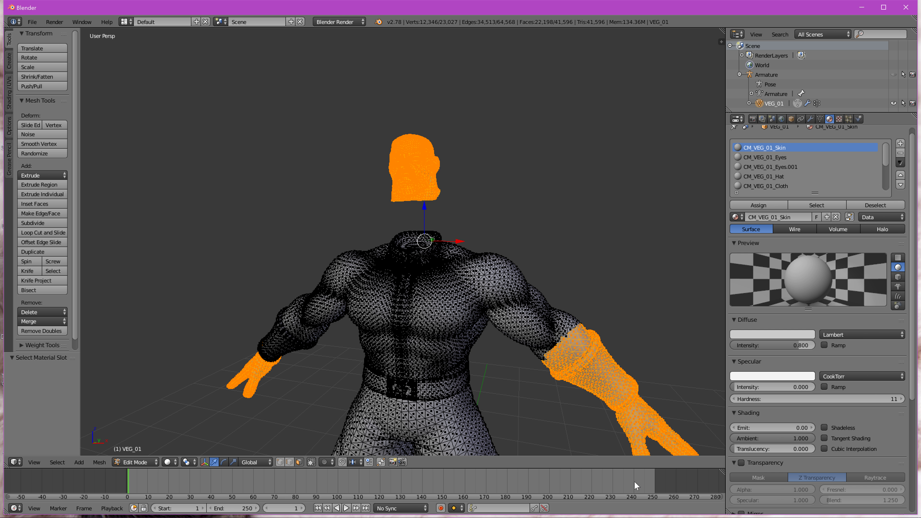
scroll(563, 328, "down", 2)
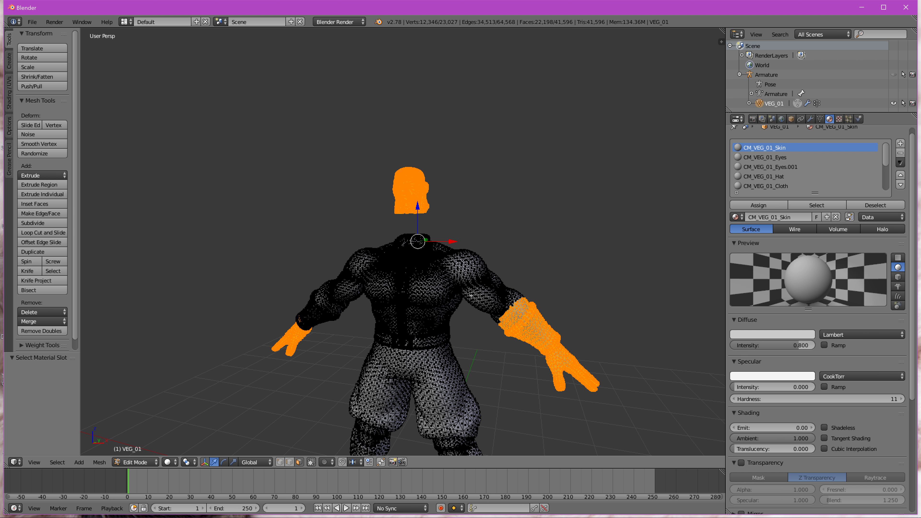
scroll(411, 231, "up", 3)
scroll(410, 231, "down", 3)
middle_click_drag(466, 252, 482, 226)
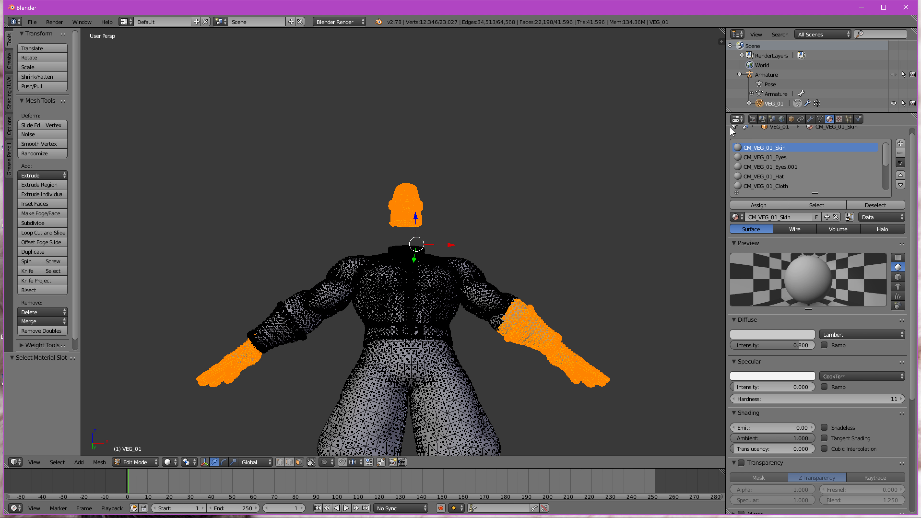
Add the faces of the CM_VEG_01_Cloth material to the current skin selection
scroll(772, 150, "down", 5)
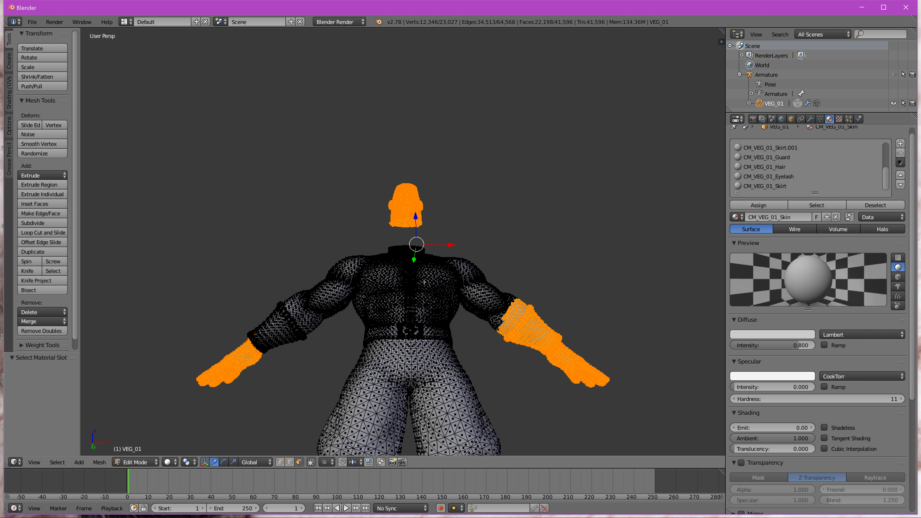
scroll(431, 347, "up", 3)
scroll(423, 362, "up", 3)
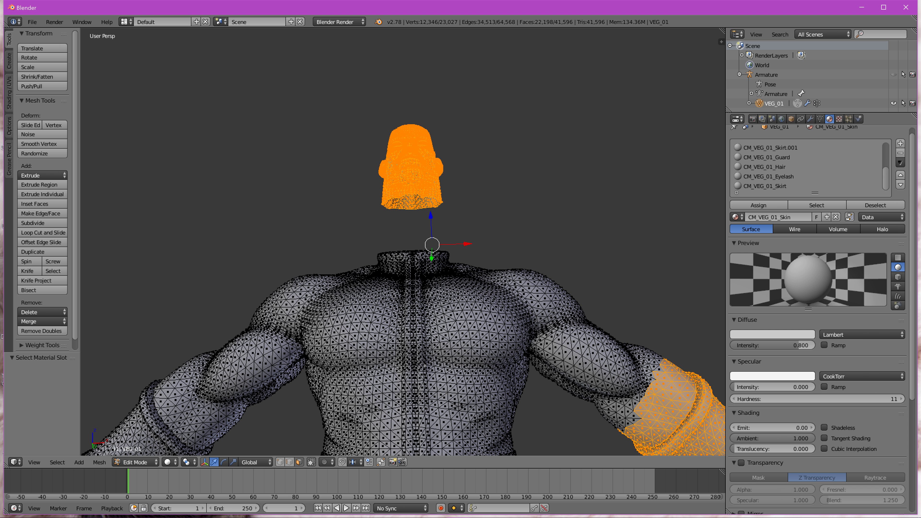
left_click(438, 361)
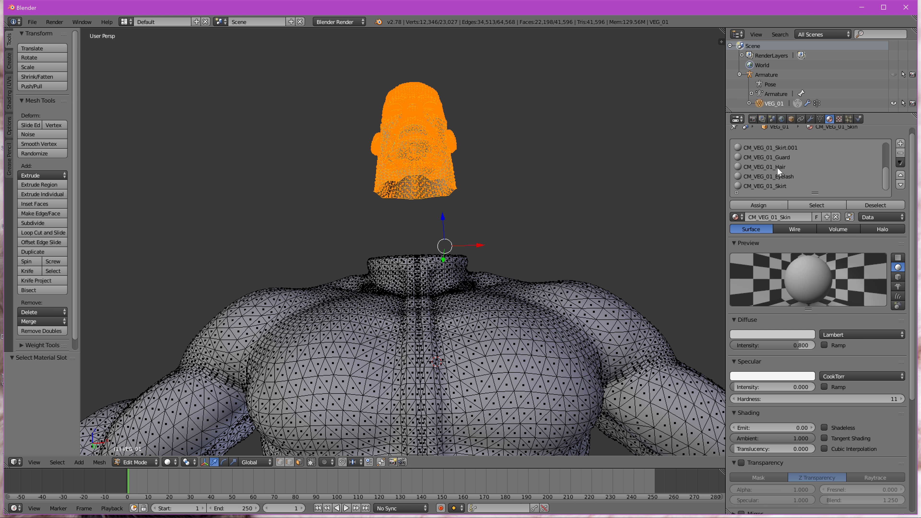
scroll(777, 167, "up", 2)
left_click(794, 149)
left_click(790, 158)
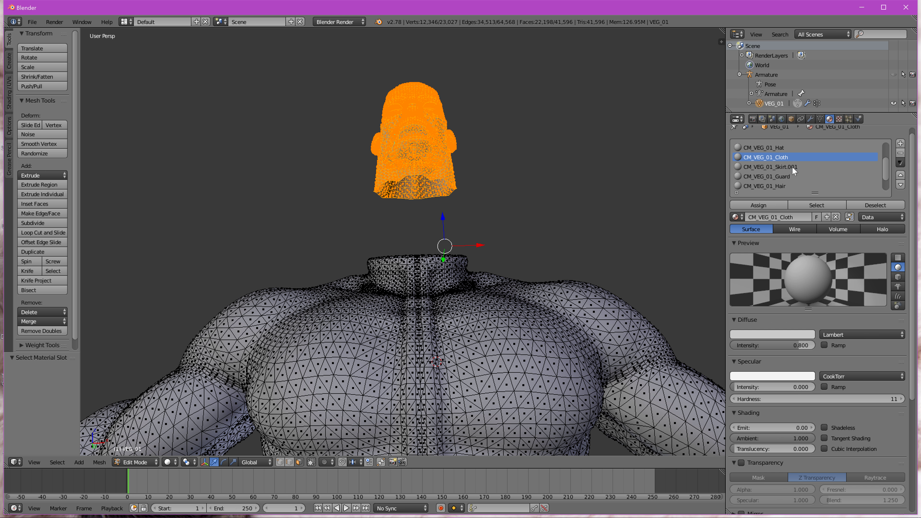
left_click(824, 204)
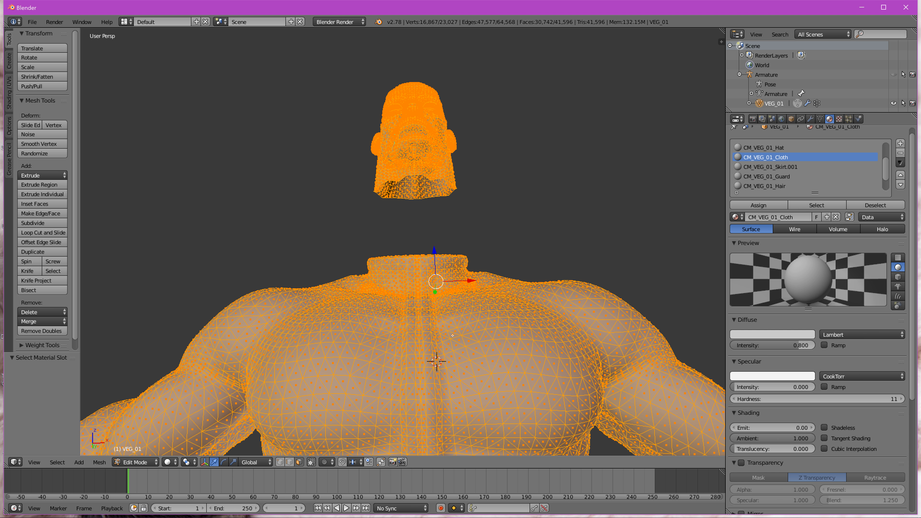
scroll(456, 339, "down", 5)
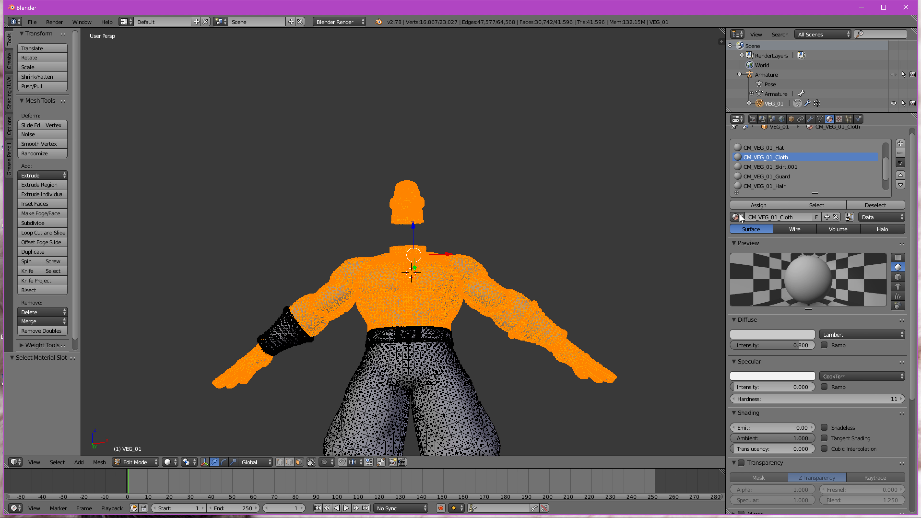
Assign the CM_VEG_01_Skin material to all the selected head, torso, arm and hand faces
scroll(778, 167, "up", 3)
left_click(772, 147)
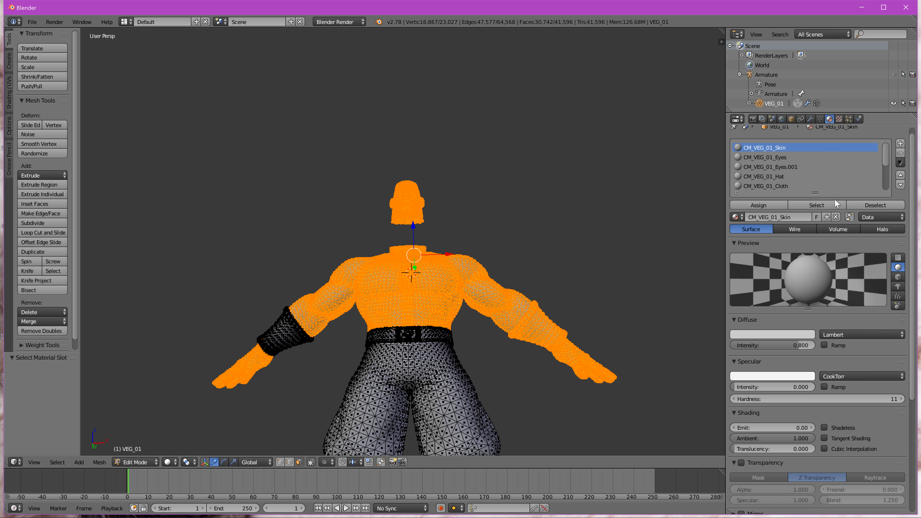
left_click(766, 204)
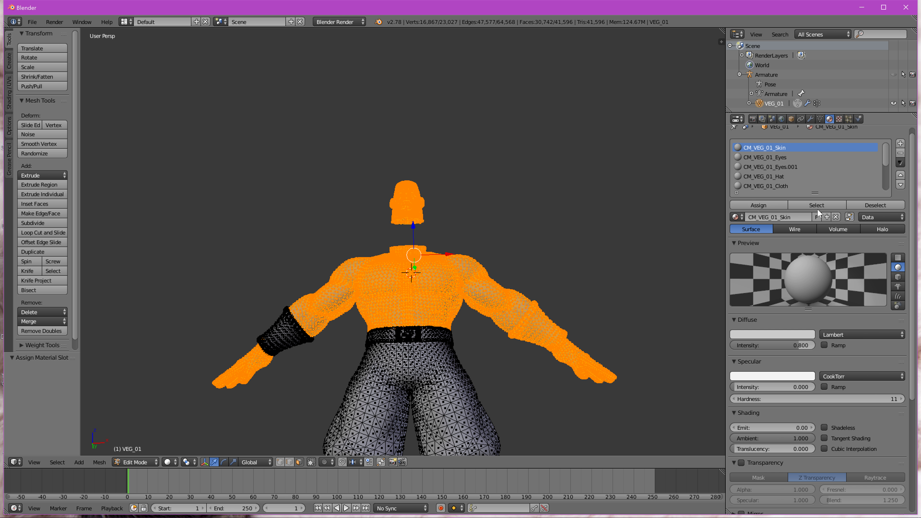
left_click(831, 229)
Check the CM_VEG_01_Skin assignment by deselecting and reselecting that material's faces twice
left_click(878, 205)
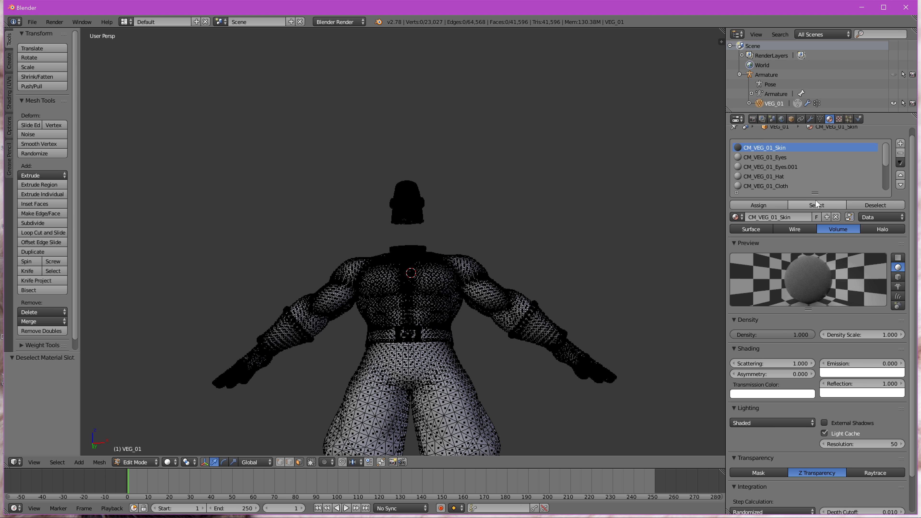
left_click(817, 205)
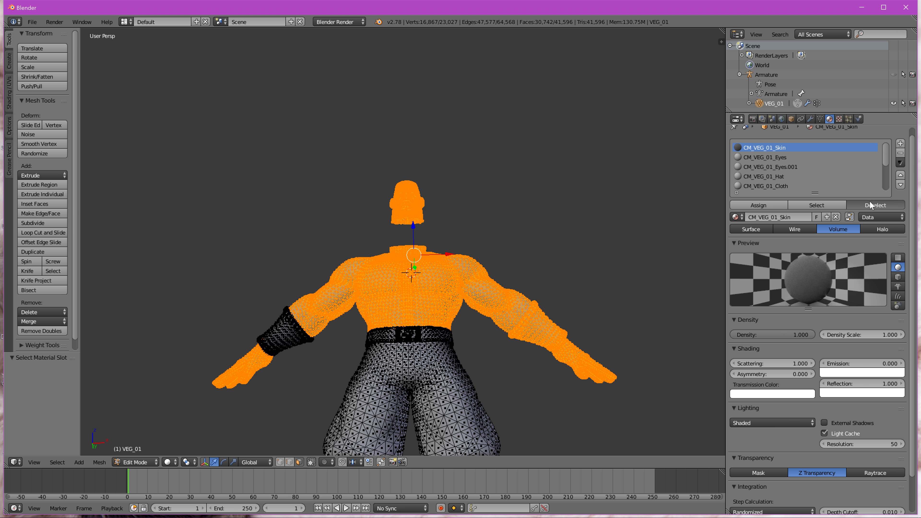
left_click(871, 205)
left_click(826, 206)
Examine the selected skin-material faces on the raised head, neck collar, torso and arms from several angles and distances
middle_click_drag(514, 220, 107, 208)
scroll(479, 288, "up", 5)
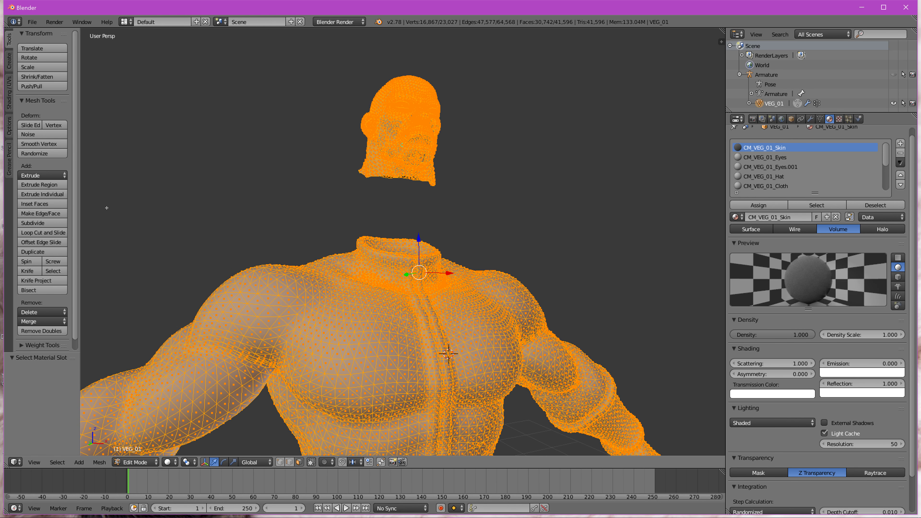
scroll(119, 213, "down", 4)
middle_click_drag(332, 271, 479, 274)
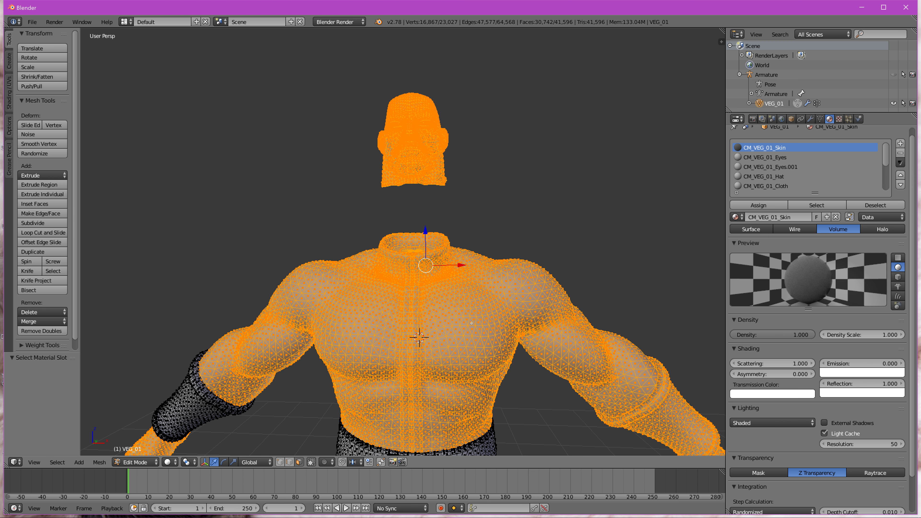
scroll(471, 323, "up", 3)
scroll(475, 290, "down", 5)
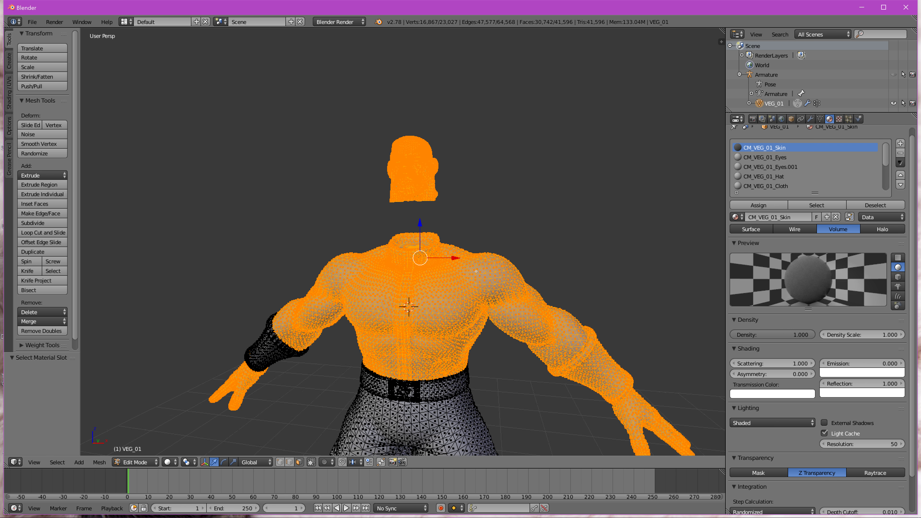
middle_click_drag(476, 271, 920, 279)
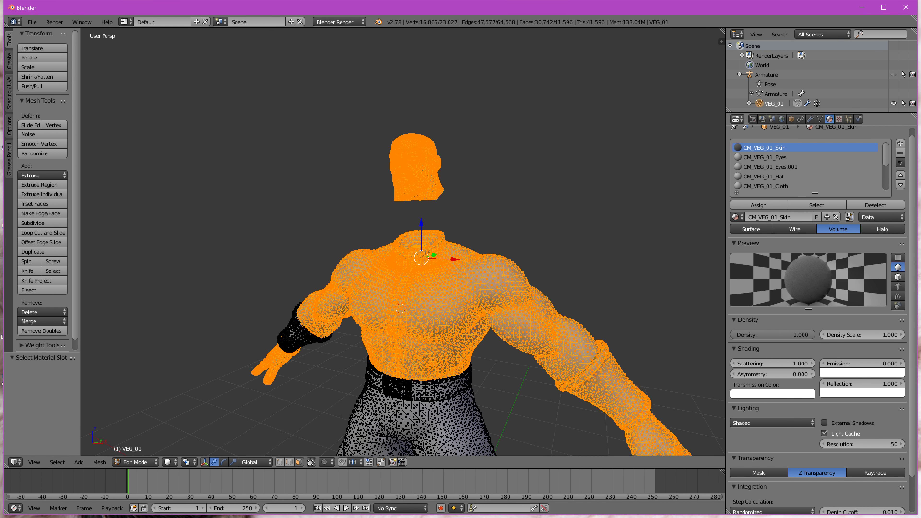
scroll(813, 275, "up", 1)
scroll(652, 271, "up", 7)
middle_click_drag(580, 254, 522, 224)
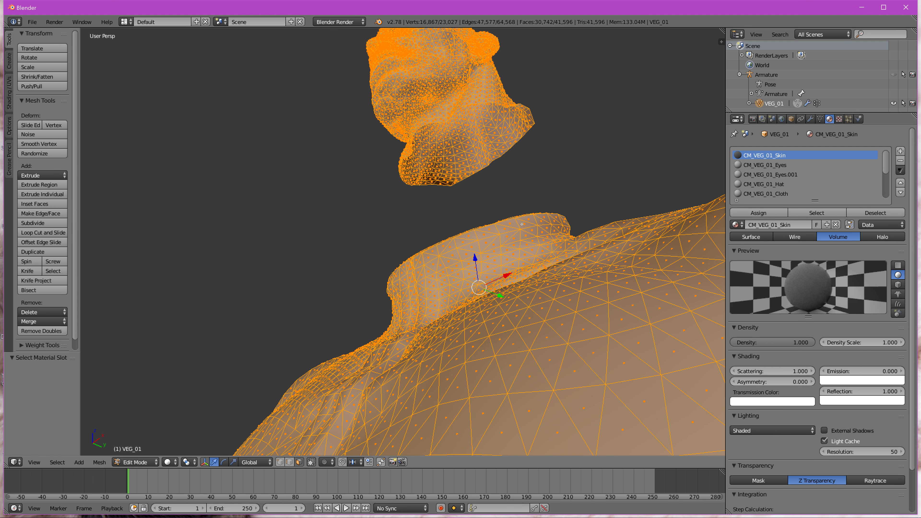
middle_click_drag(560, 274, 604, 315)
scroll(516, 226, "down", 3)
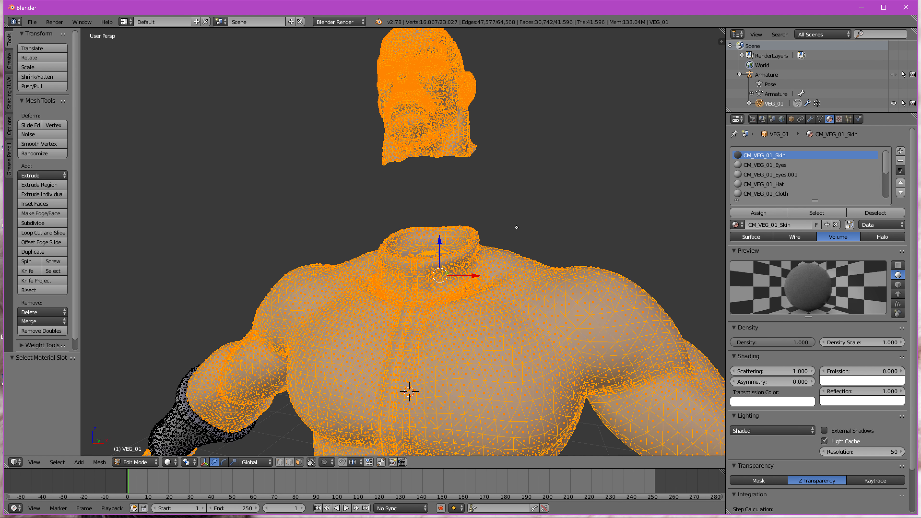
scroll(516, 221, "up", 5)
scroll(518, 186, "down", 4)
scroll(513, 179, "up", 2)
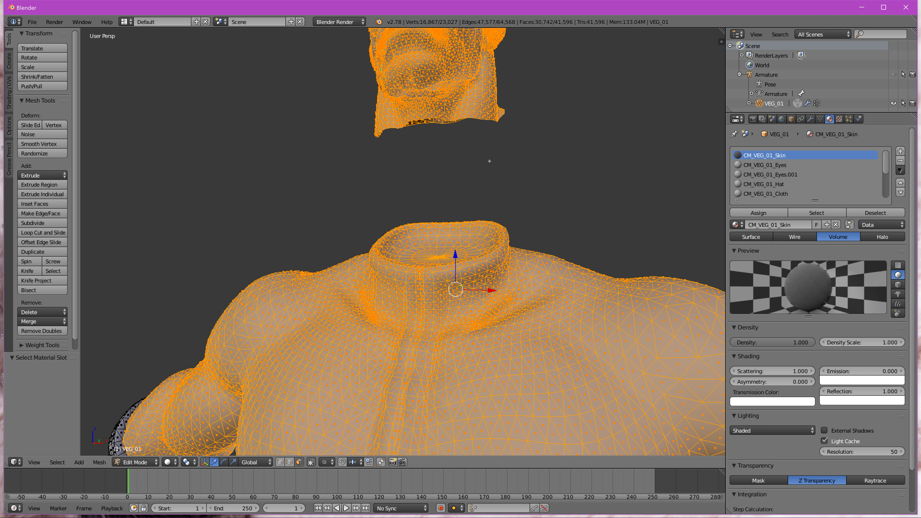